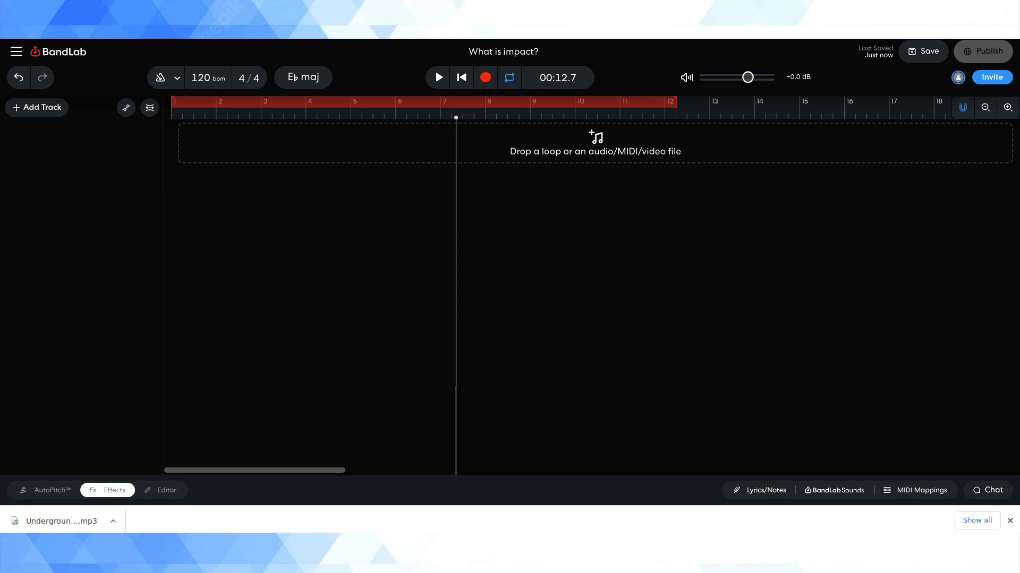
# Step: Import the what is impact dry.wav voice recording as a new track and play it back from about 2.8 seconds
pyautogui.moveTo(68, 242); pyautogui.dragTo(177, 137)
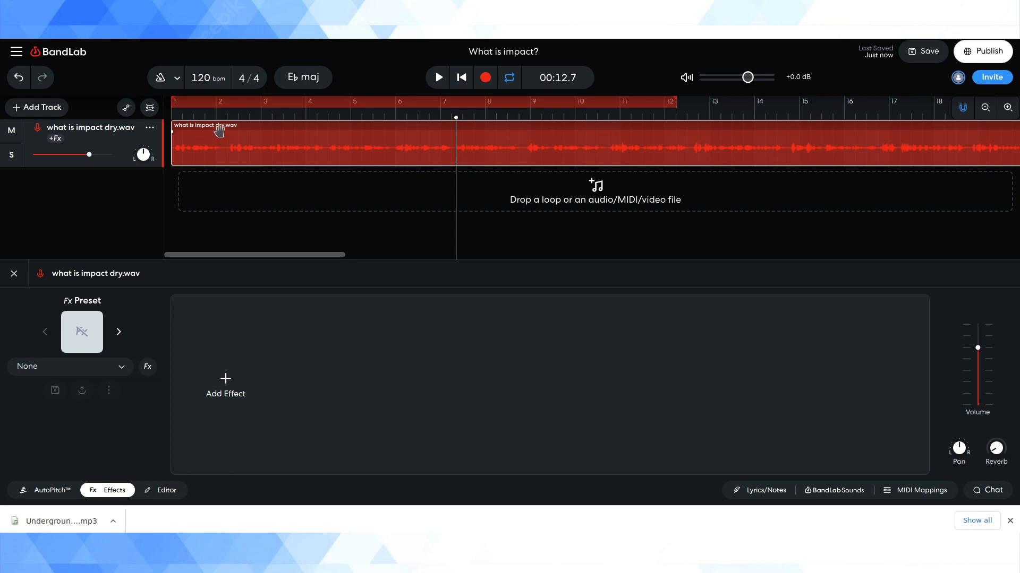
pyautogui.click(1009, 521)
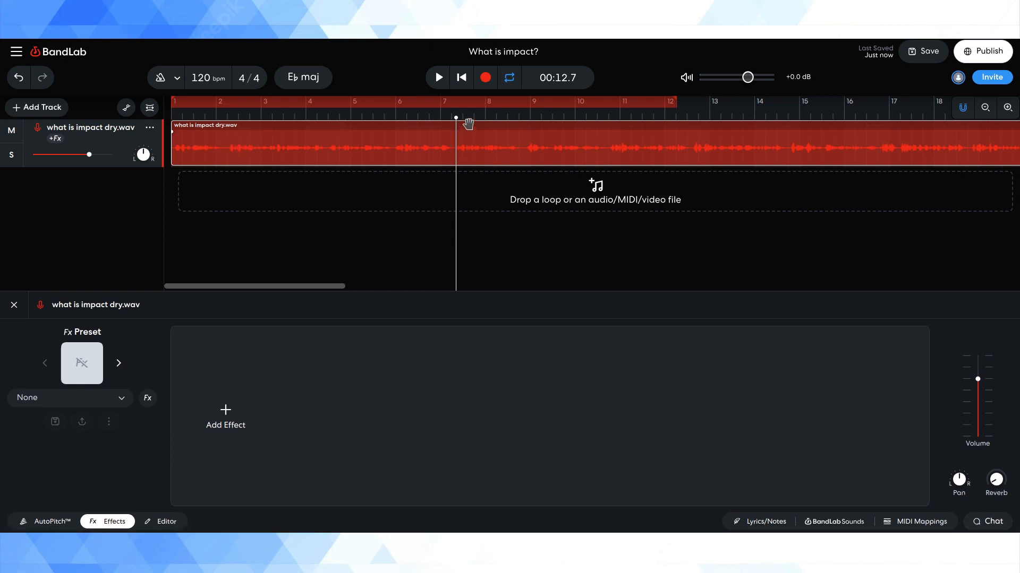
pyautogui.moveTo(455, 119); pyautogui.dragTo(233, 118)
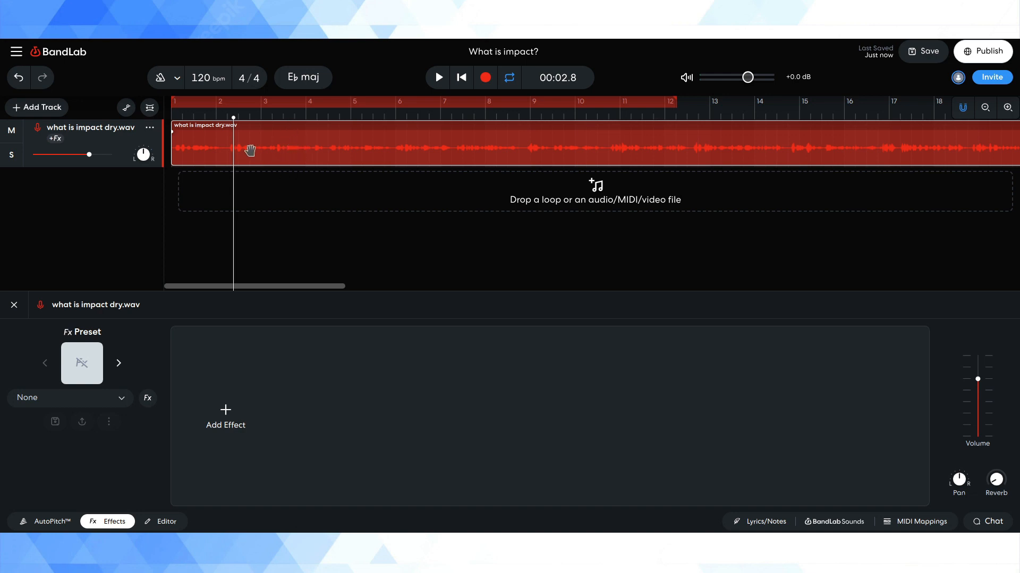
pyautogui.press('space')
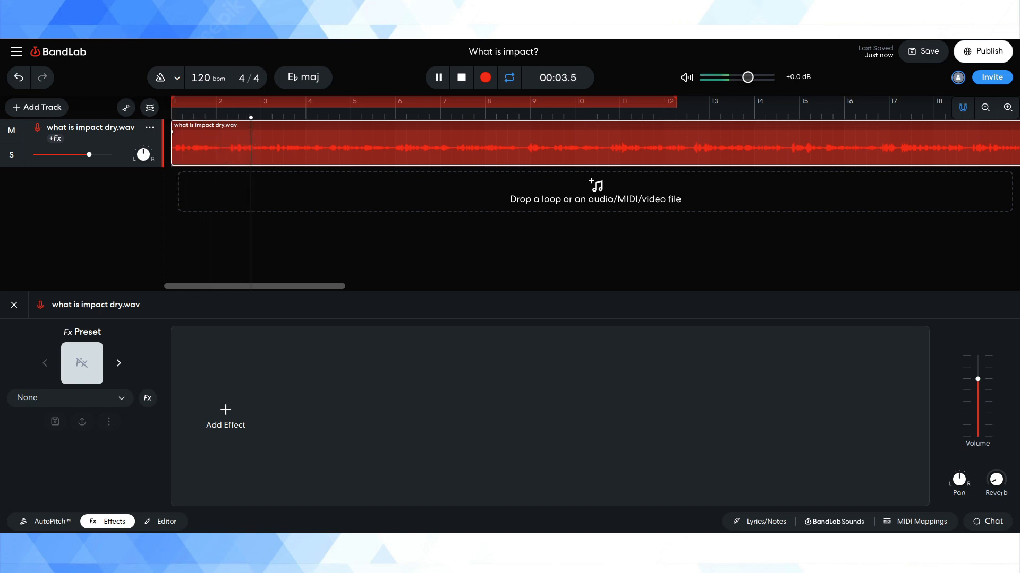
pyautogui.click(440, 80)
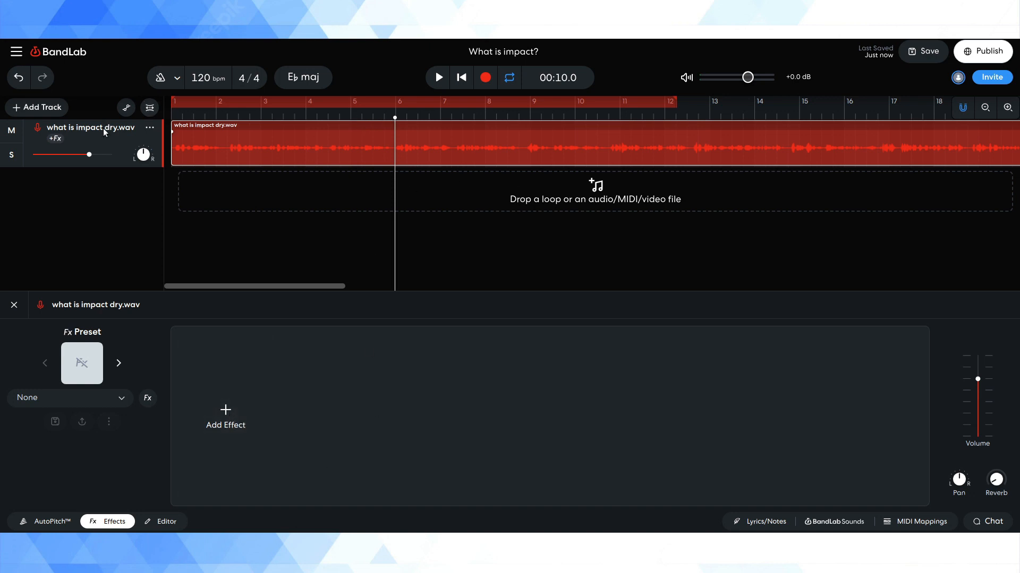
# Step: Rename the voice recording's track as VO
pyautogui.click(150, 128)
pyautogui.click(170, 146)
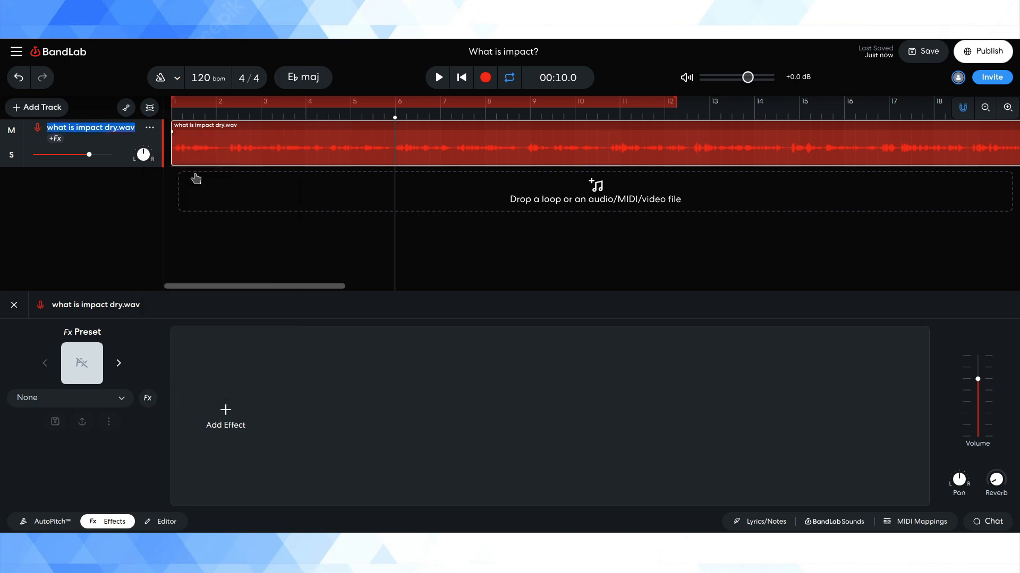
pyautogui.write('Voiceover')
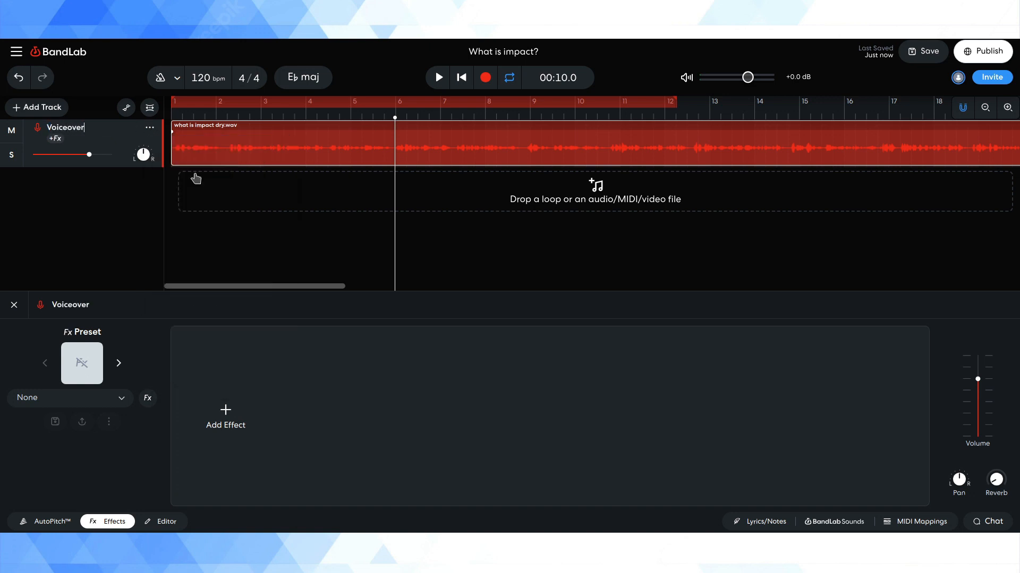
pyautogui.hotkey('ctrl', 'a')
pyautogui.write('VO')
# Step: Try out the Graphic EQ effect on the VO track and remove it again
pyautogui.click(244, 420)
pyautogui.write('gain')
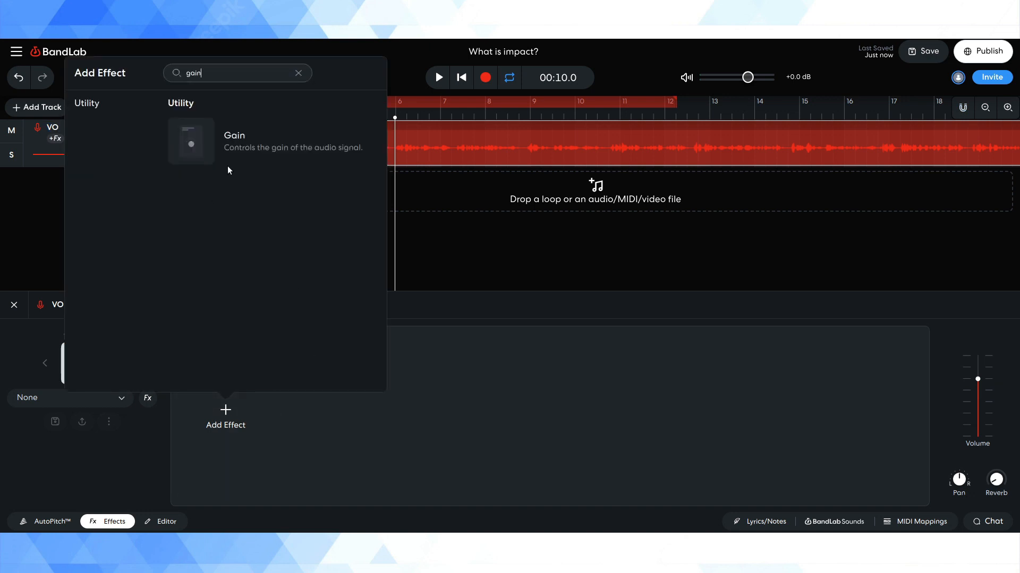
pyautogui.click(299, 73)
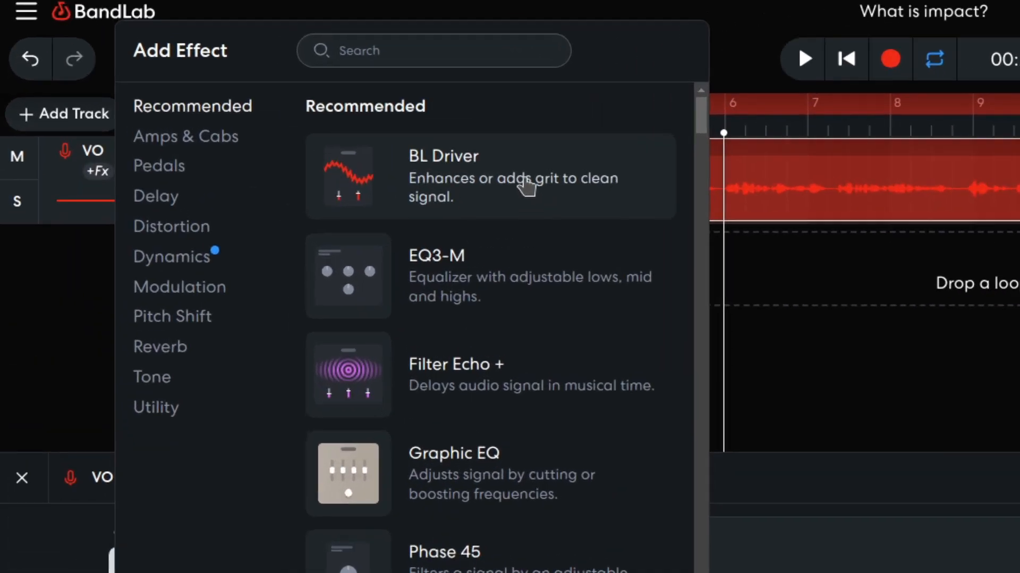
pyautogui.write('eqi')
pyautogui.hotkey('ctrl', 'a')
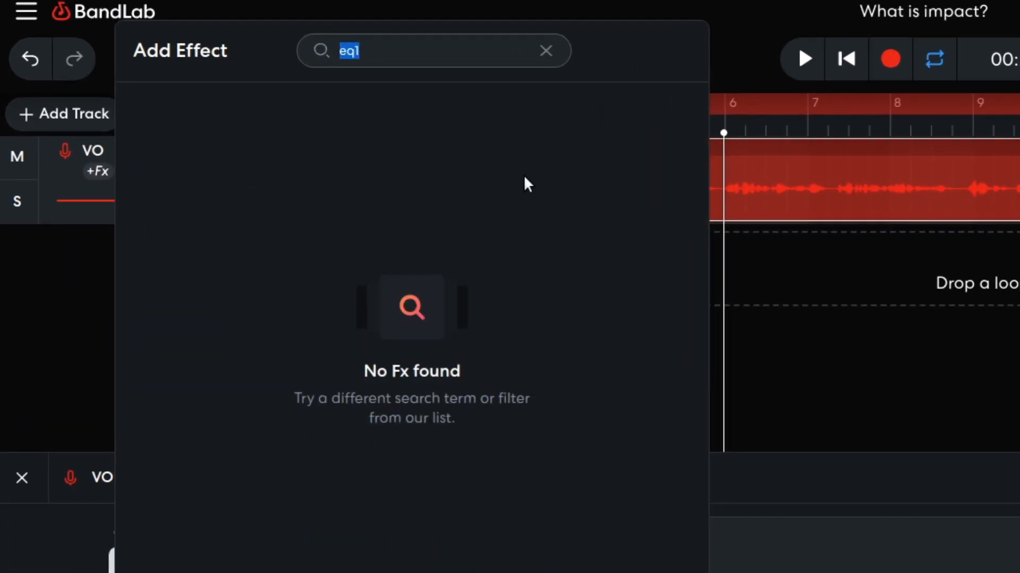
pyautogui.write('eq')
pyautogui.scroll(-5, 578, 238)
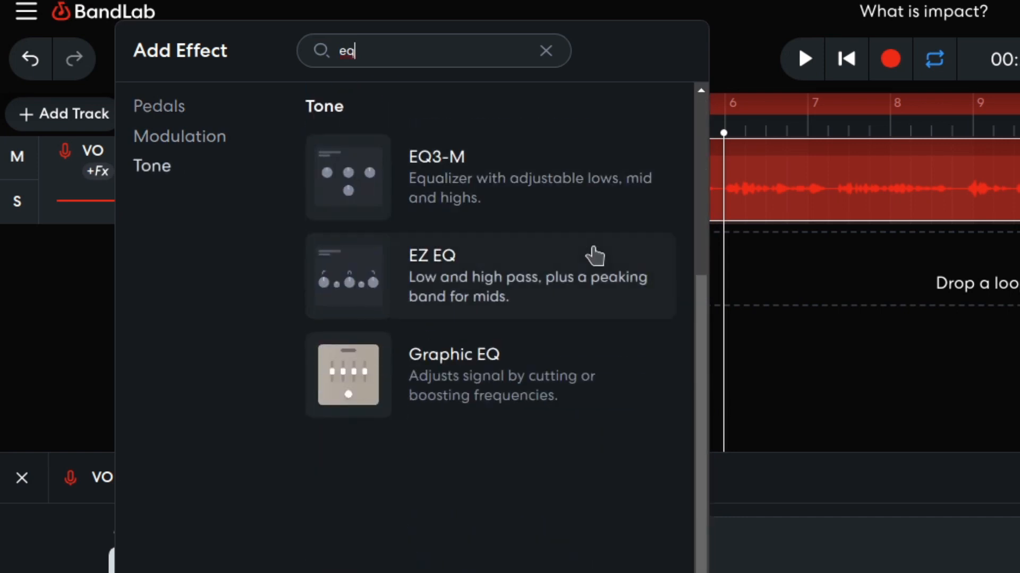
pyautogui.scroll(4, 596, 257)
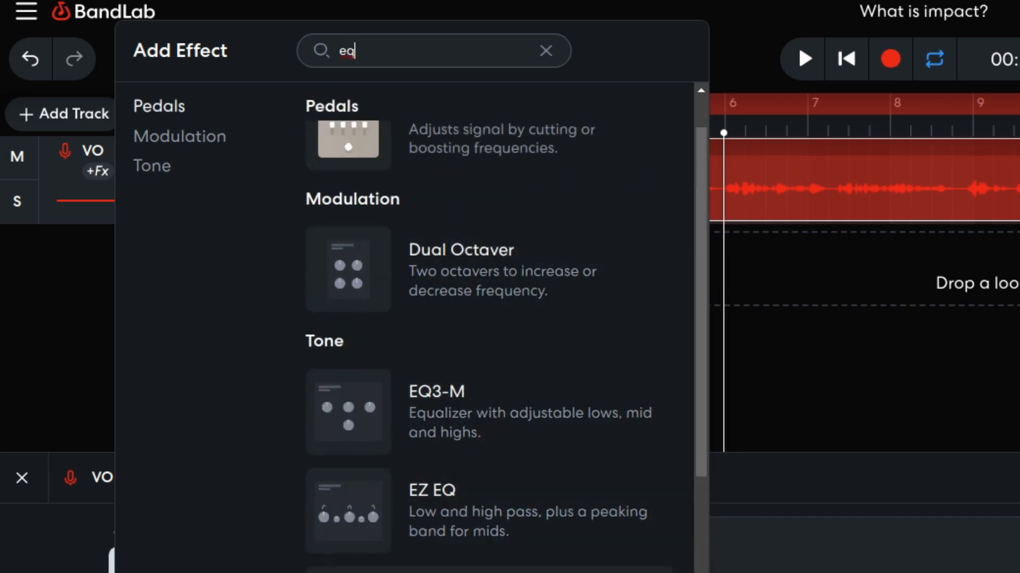
pyautogui.scroll(1, 499, 531)
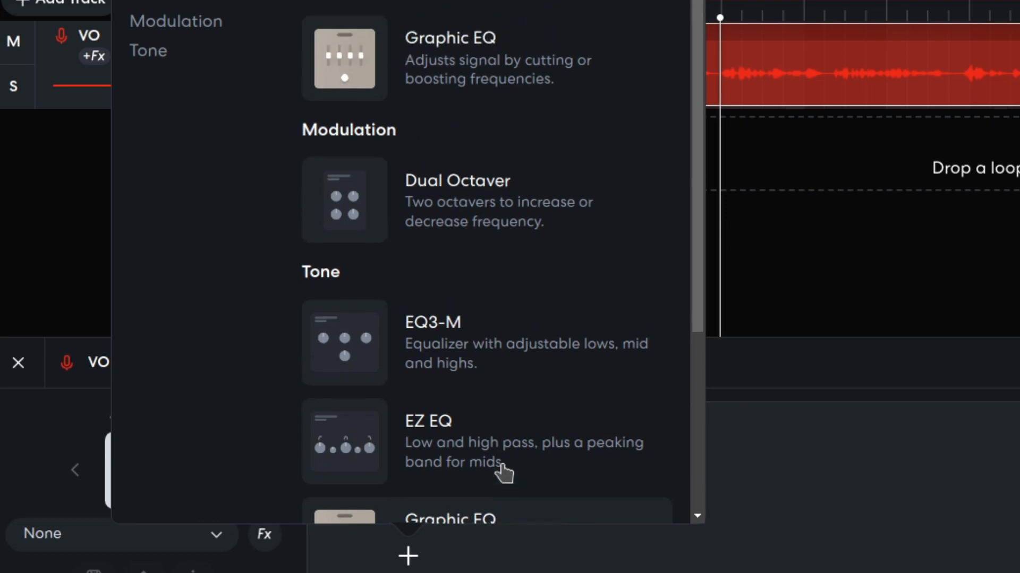
pyautogui.scroll(-2, 510, 507)
pyautogui.click(508, 441)
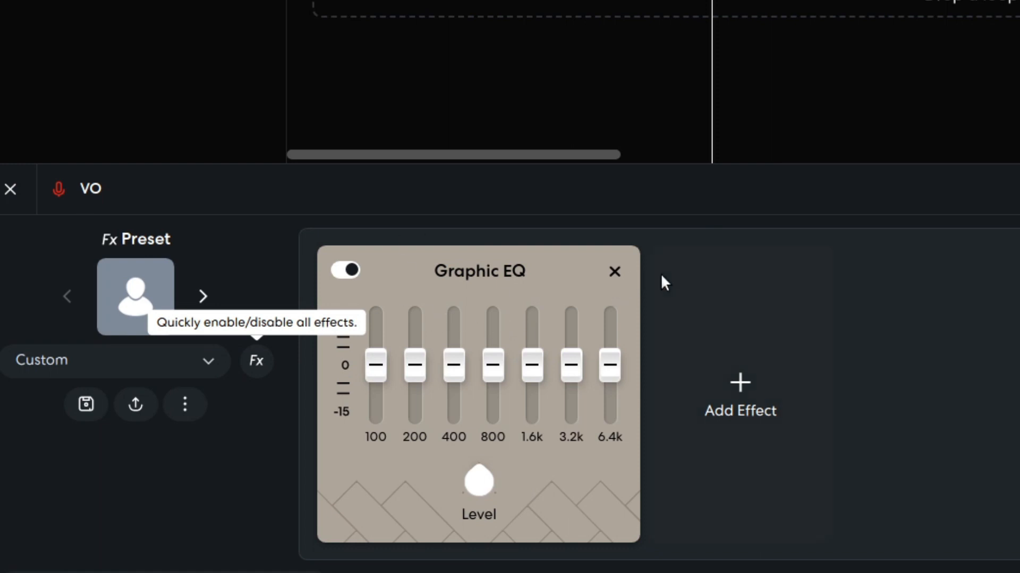
pyautogui.click(615, 271)
# Step: Search the effects for an EQ and add EZ EQ to the VO track
pyautogui.click(207, 420)
pyautogui.write('eq')
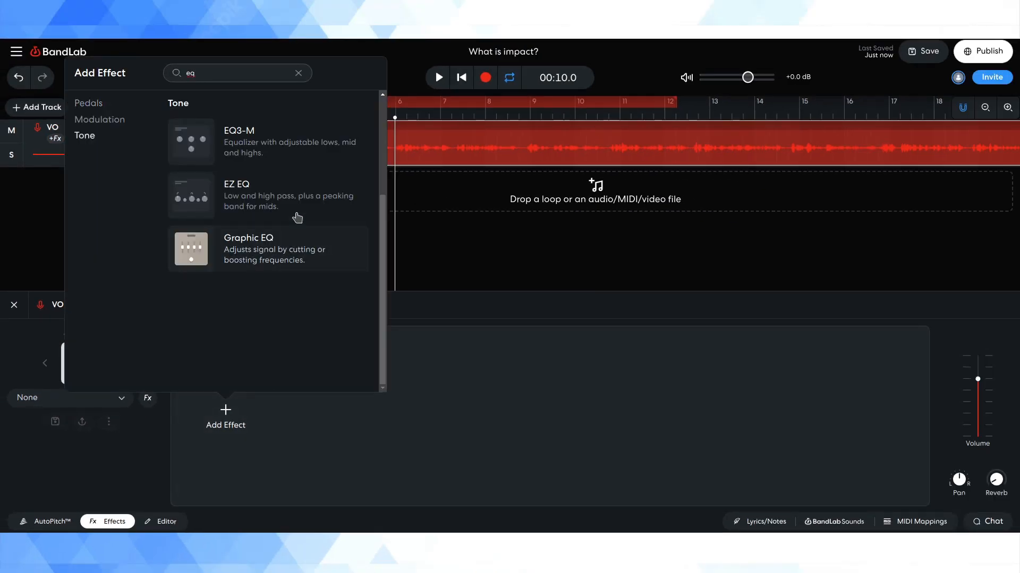
pyautogui.scroll(3, 269, 319)
pyautogui.click(269, 321)
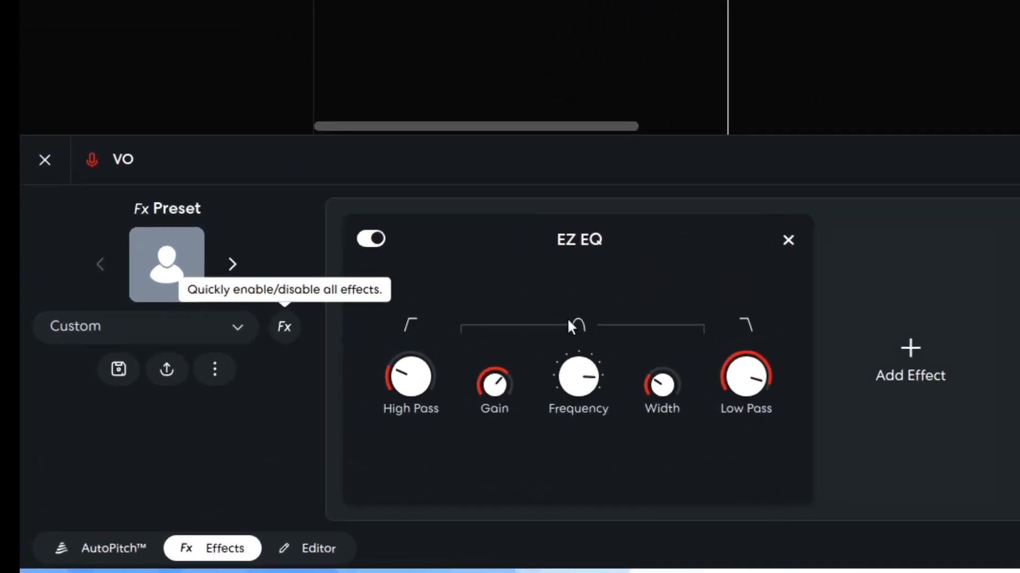
# Step: Raise the Low Pass and High Pass settings of the EZ EQ slightly
pyautogui.click(359, 243)
pyautogui.click(358, 244)
pyautogui.moveTo(763, 406); pyautogui.dragTo(763, 361)
pyautogui.moveTo(409, 412); pyautogui.dragTo(389, 381)
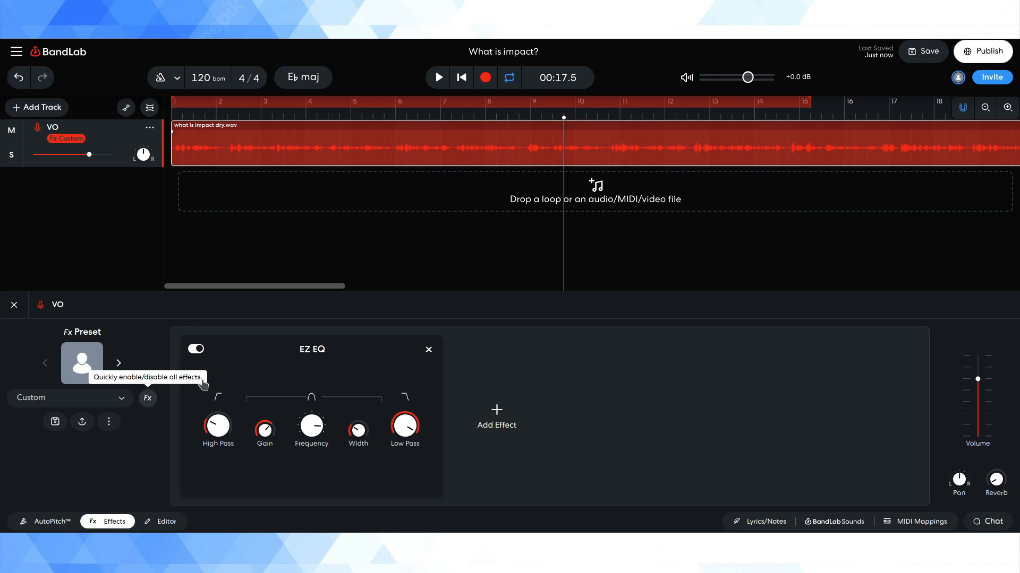
# Step: Search the effects for a compressor and add the Compander after the EZ EQ
pyautogui.click(493, 412)
pyautogui.write('compress')
pyautogui.write('or')
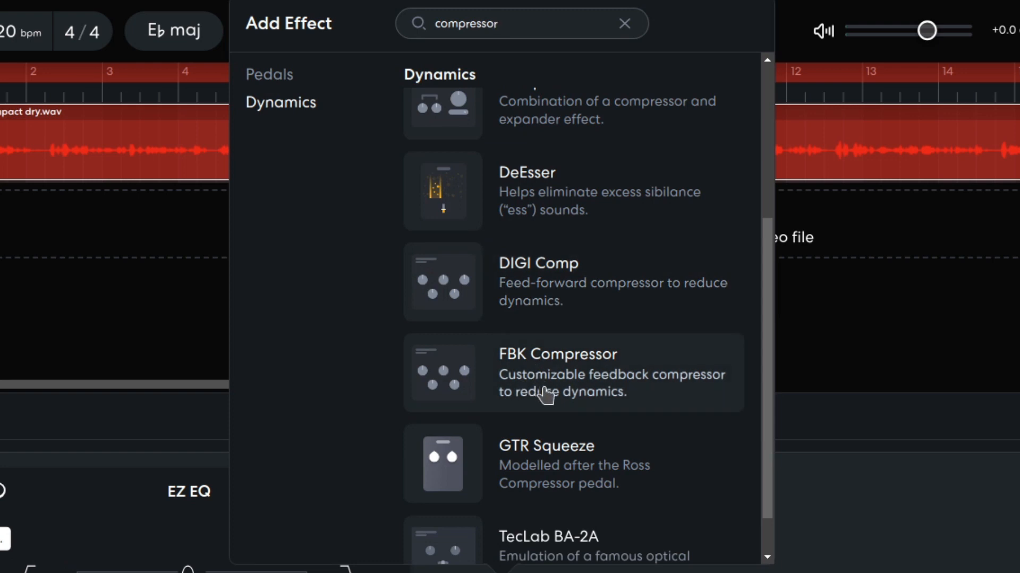
pyautogui.scroll(2, 578, 279)
pyautogui.scroll(2, 577, 278)
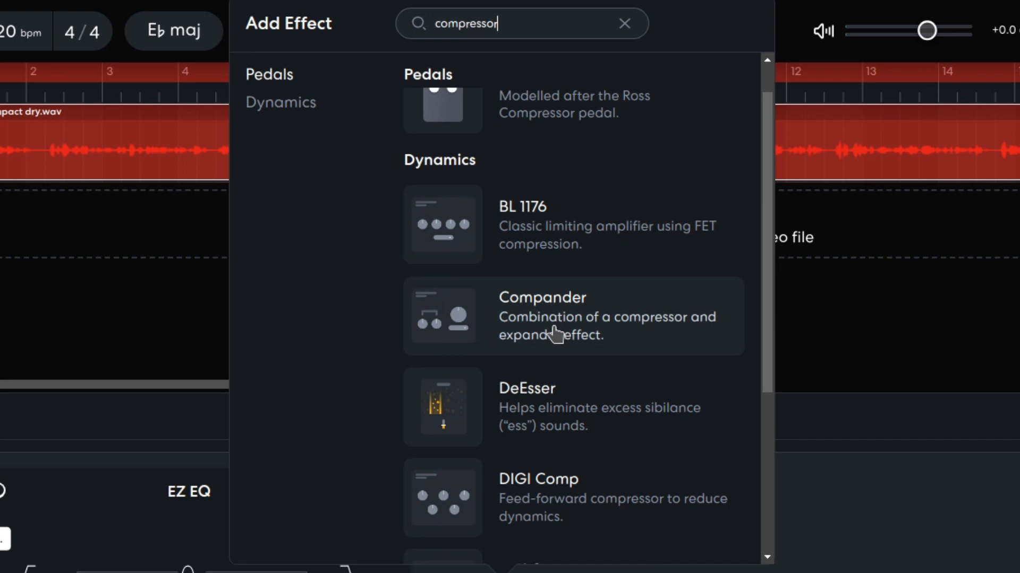
pyautogui.click(575, 326)
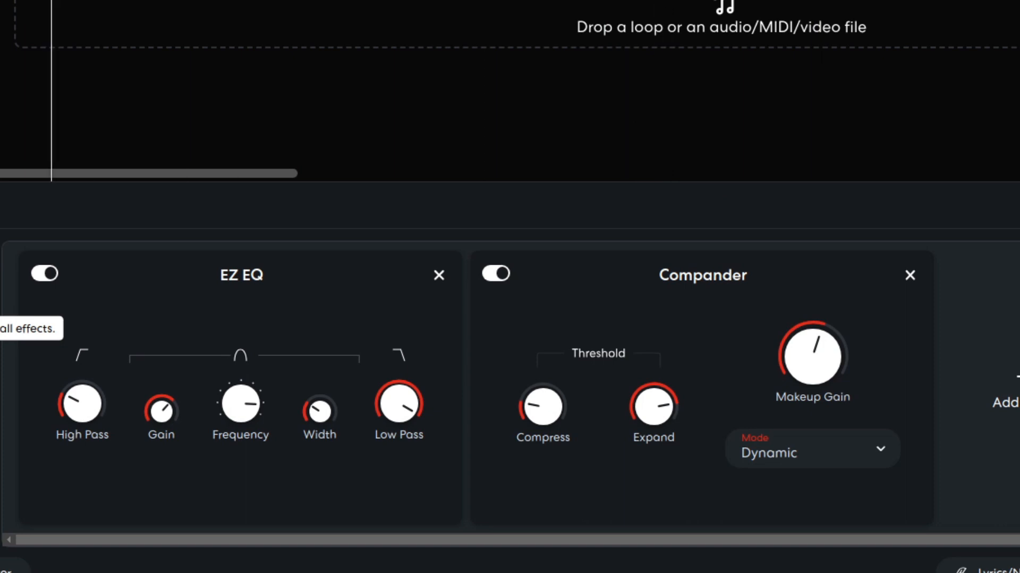
# Step: Raise the Compander's Compress threshold and Makeup Gain and play back the voiceover to check the sound
pyautogui.moveTo(522, 407); pyautogui.dragTo(553, 351)
pyautogui.moveTo(836, 351); pyautogui.dragTo(798, 319)
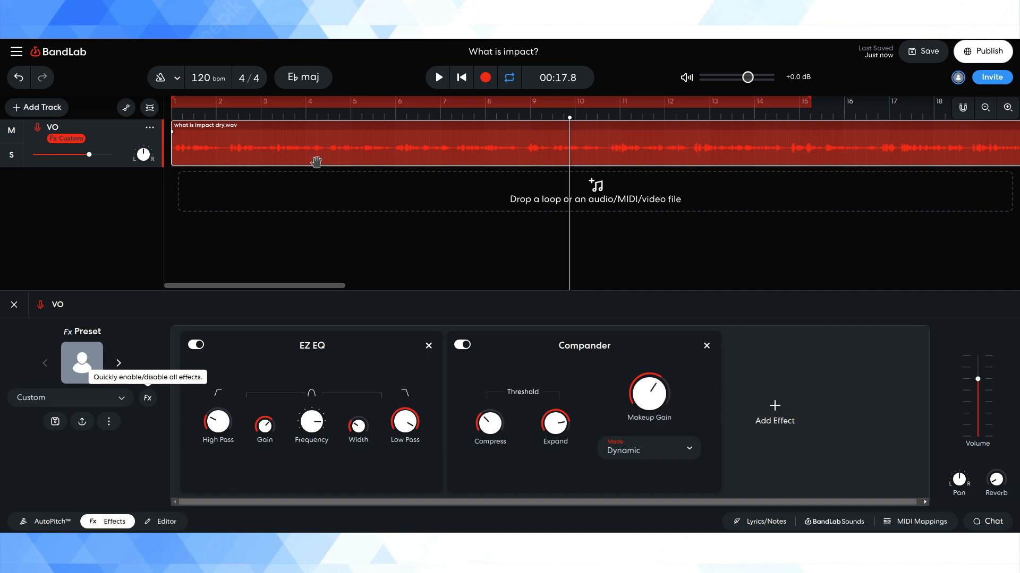
pyautogui.press('Return')
pyautogui.press('space')
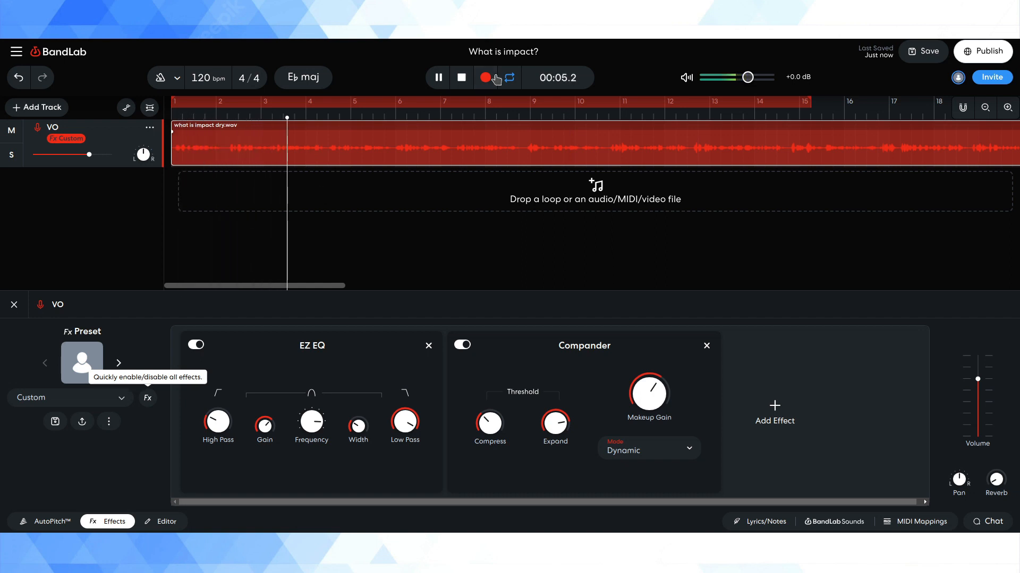
pyautogui.click(436, 80)
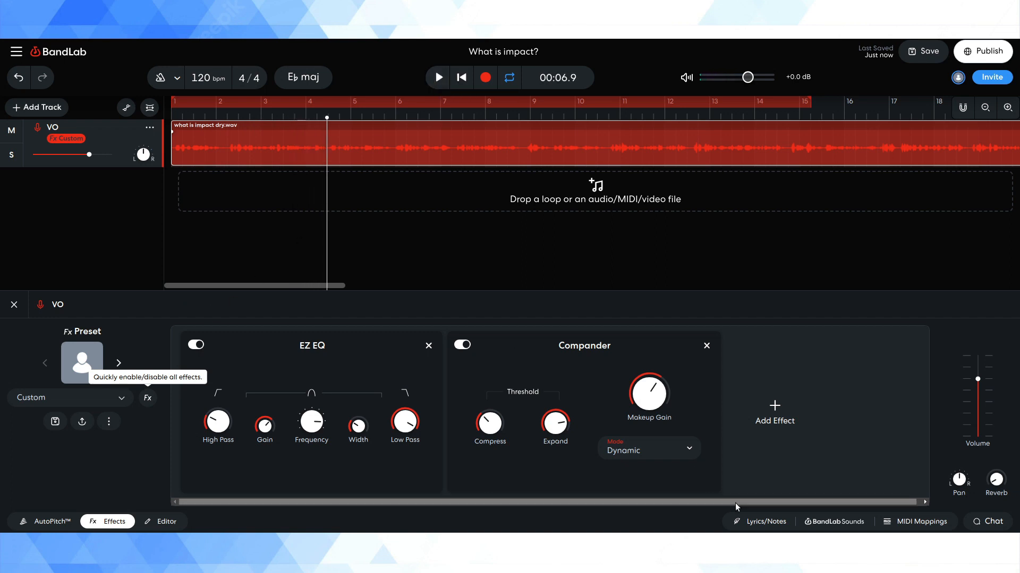
# Step: Add a DeEsser after the Compander on the VO track and listen to part of the voiceover
pyautogui.click(783, 435)
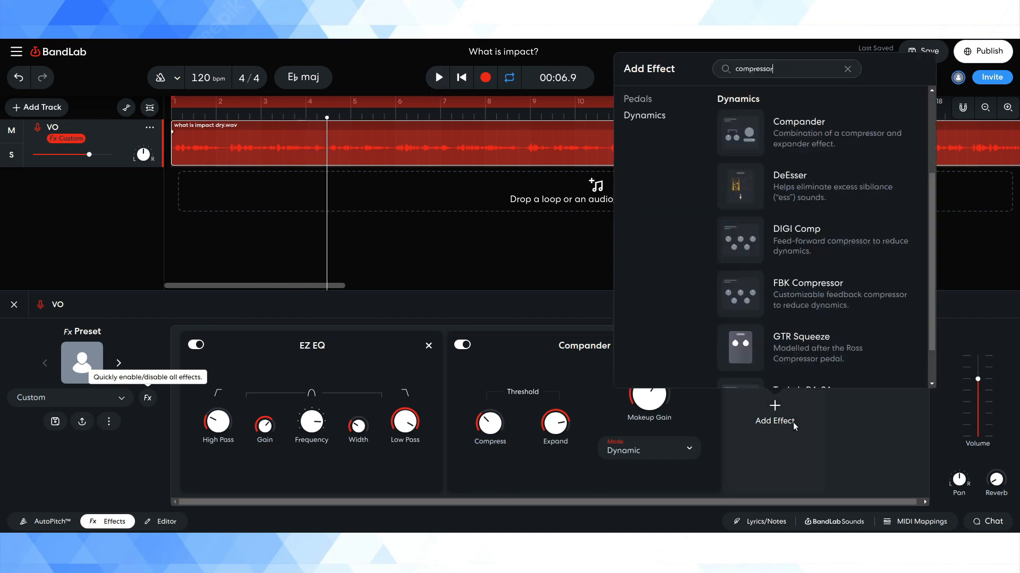
pyautogui.click(763, 193)
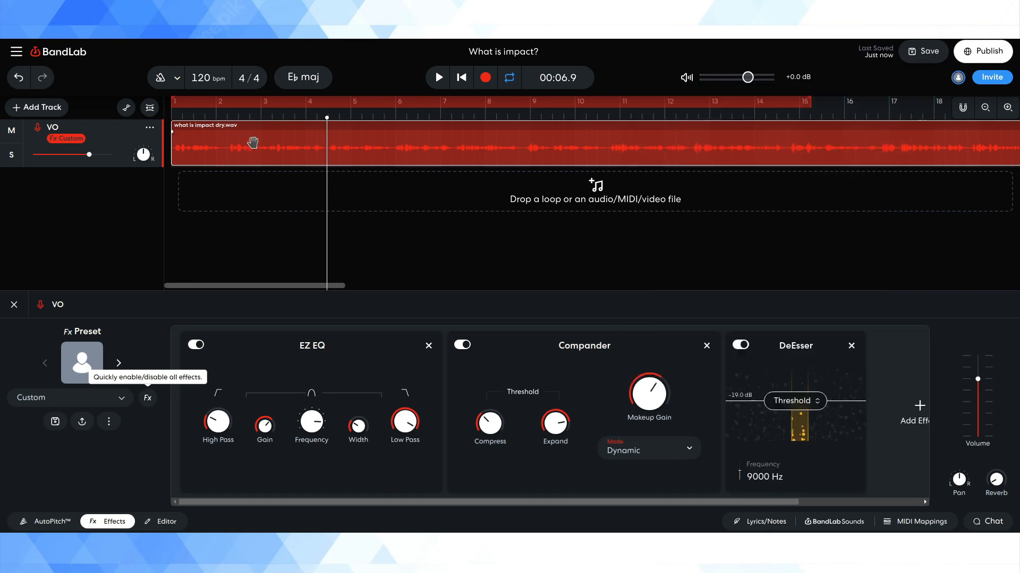
pyautogui.click(239, 129)
pyautogui.press('space')
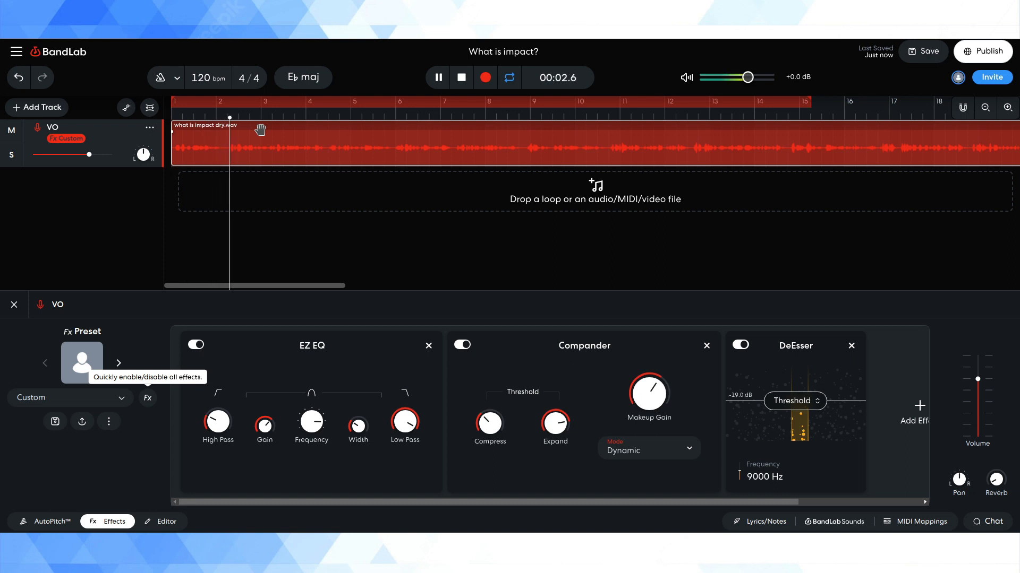
pyautogui.press('space')
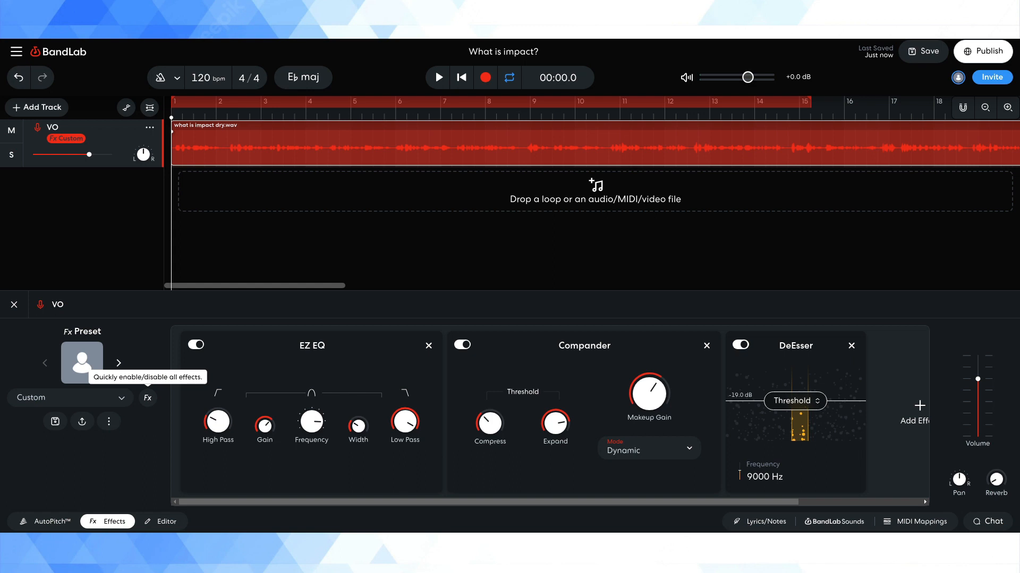
# Step: Import the Underground Academy music MP3 as a second track below VO, starting at the beginning of the timeline
pyautogui.moveTo(1009, 474); pyautogui.dragTo(182, 197)
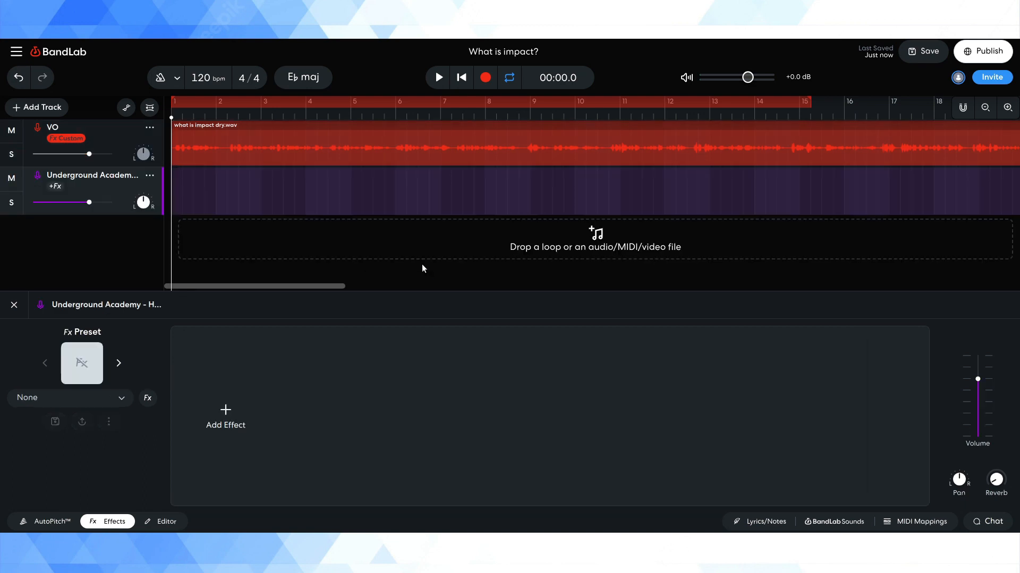
pyautogui.moveTo(496, 198); pyautogui.dragTo(383, 198)
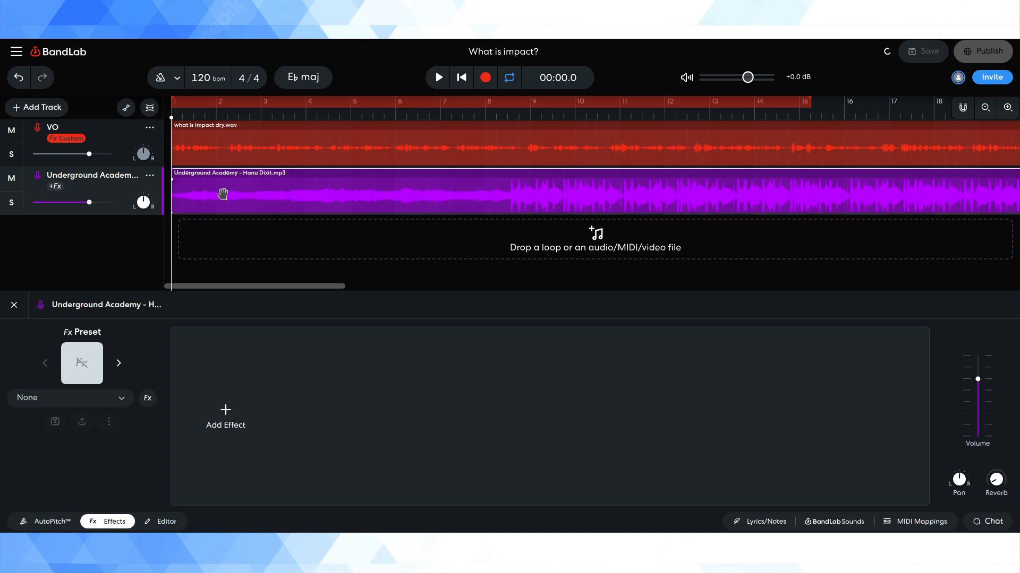
# Step: Trim the quiet intro off the start of the music clip and move the clip back to the timeline's beginning
pyautogui.click(174, 194)
pyautogui.moveTo(174, 194); pyautogui.dragTo(21, 202)
pyautogui.moveTo(174, 182); pyautogui.dragTo(317, 189)
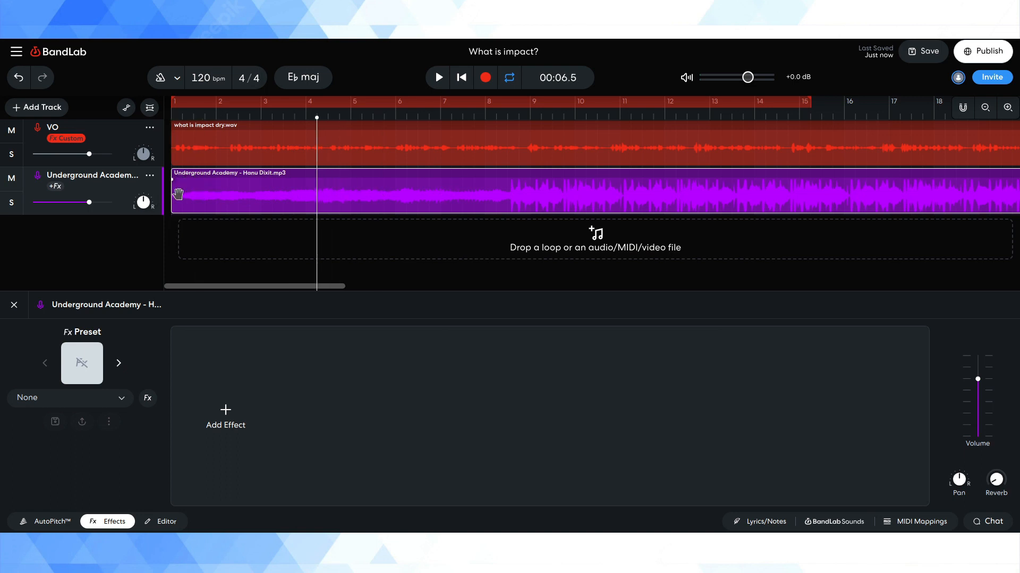
pyautogui.moveTo(174, 194); pyautogui.dragTo(511, 195)
pyautogui.moveTo(583, 186); pyautogui.dragTo(184, 187)
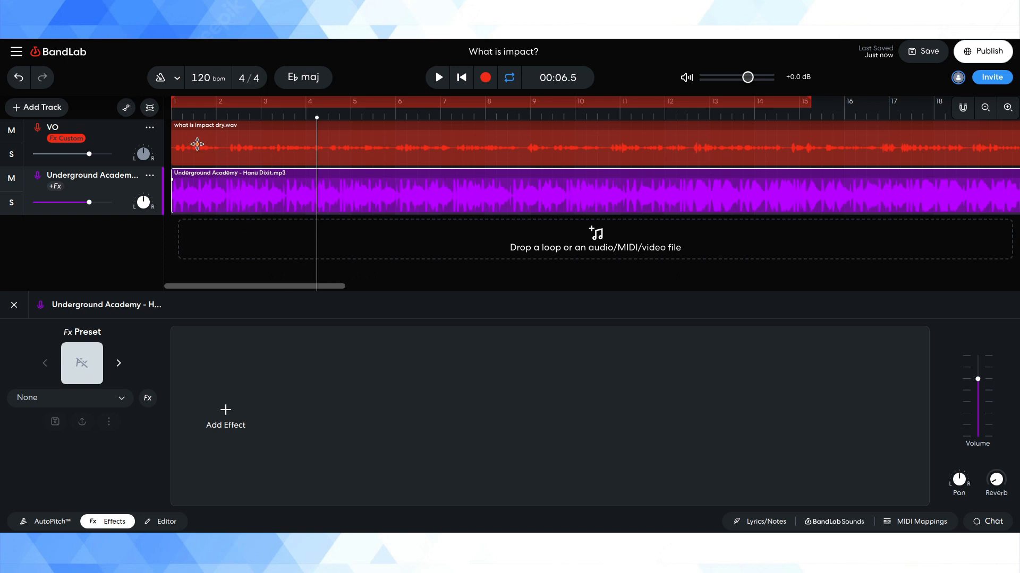
# Step: Play the voiceover and music together from the start of the project to check their balance
pyautogui.click(196, 144)
pyautogui.press('space')
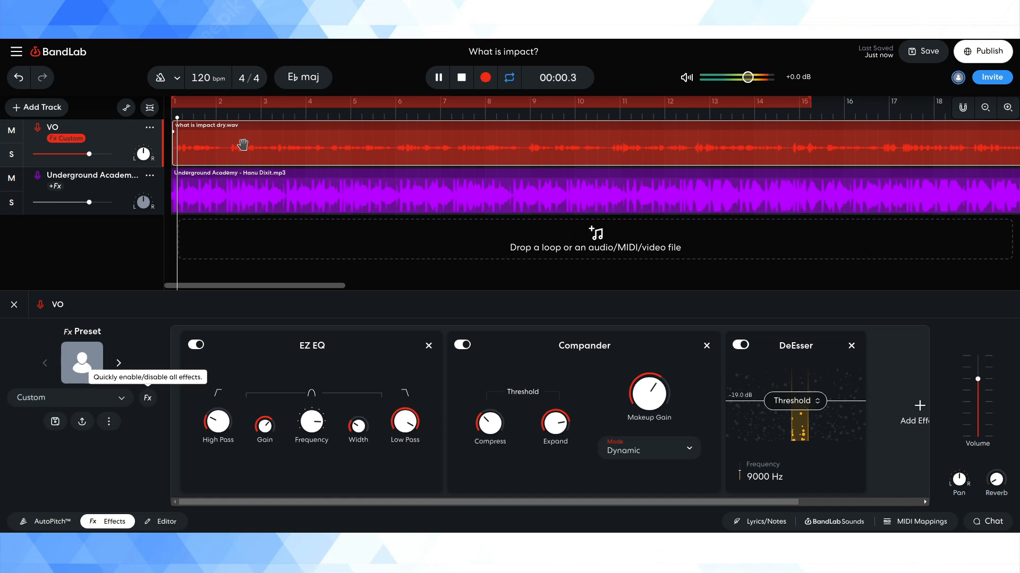
pyautogui.press('space')
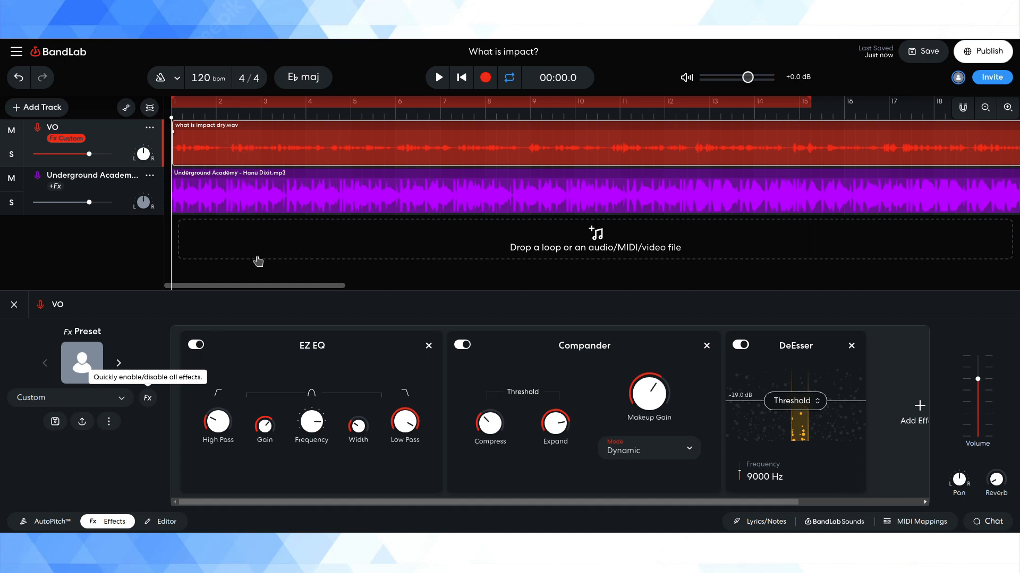
pyautogui.click(213, 198)
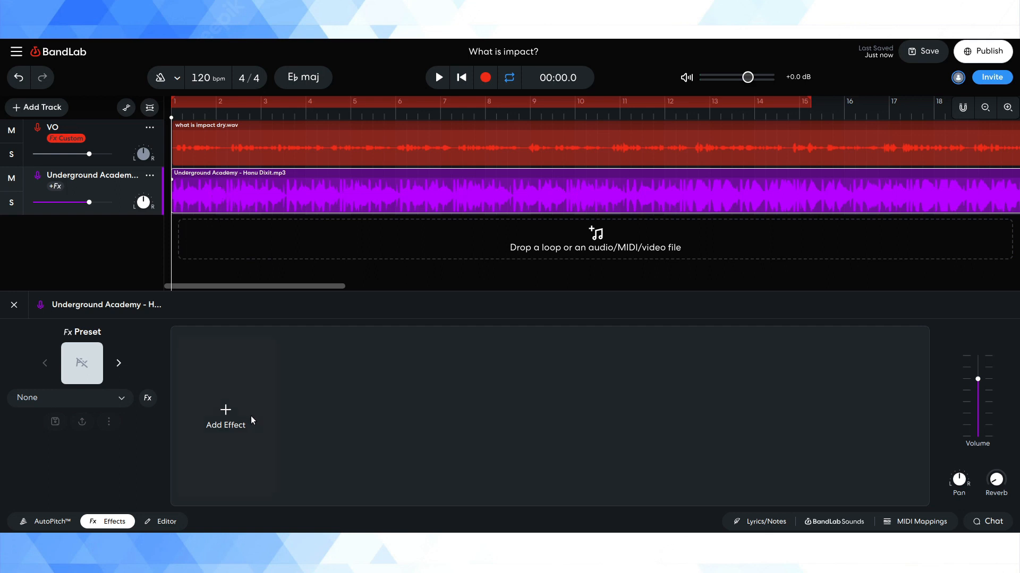
pyautogui.click(248, 149)
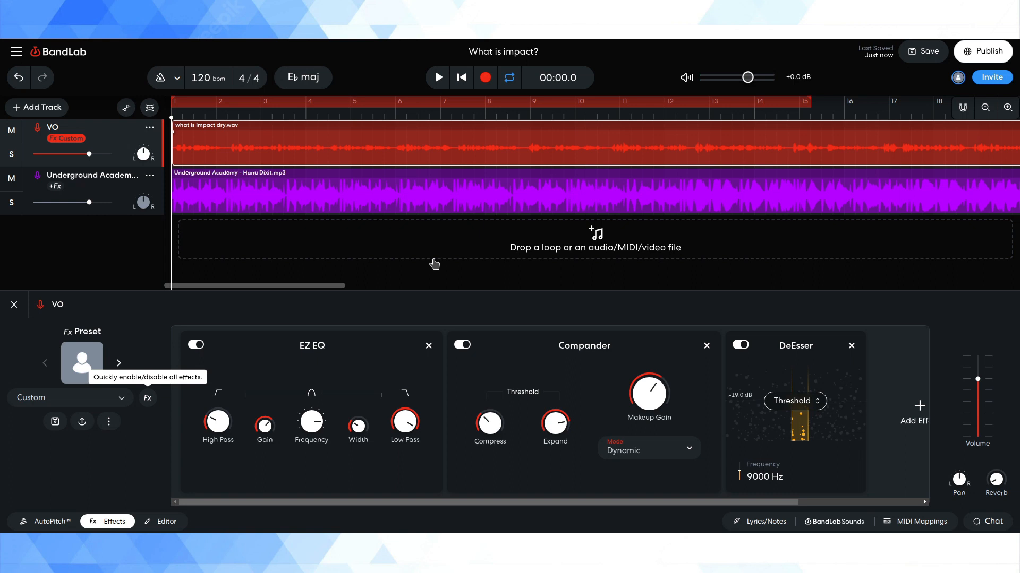
# Step: Search the effects for "ga" and add a Gain effect to the Underground Academy music track
pyautogui.click(352, 198)
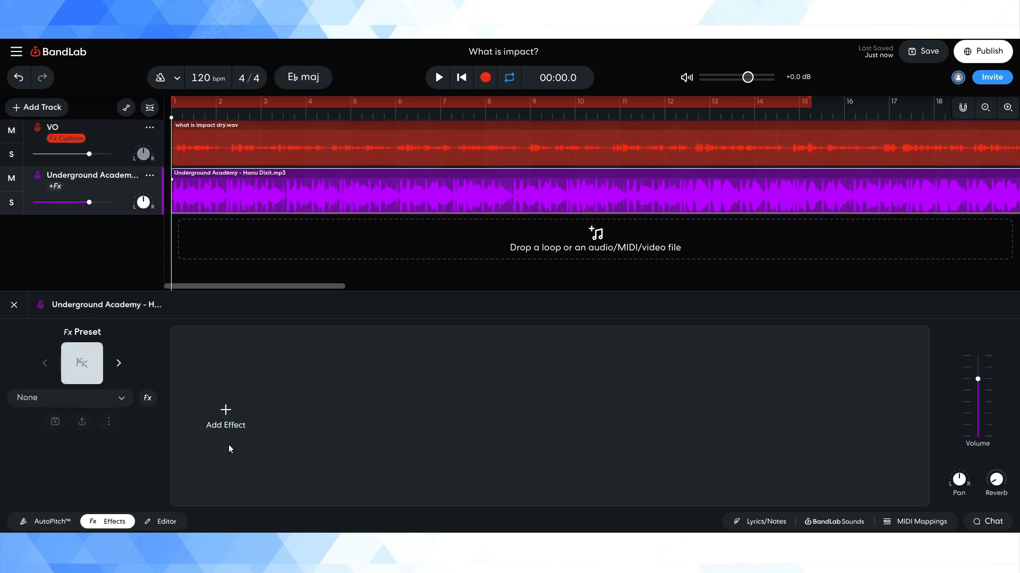
pyautogui.click(224, 419)
pyautogui.doubleClick(262, 78)
pyautogui.write('ga')
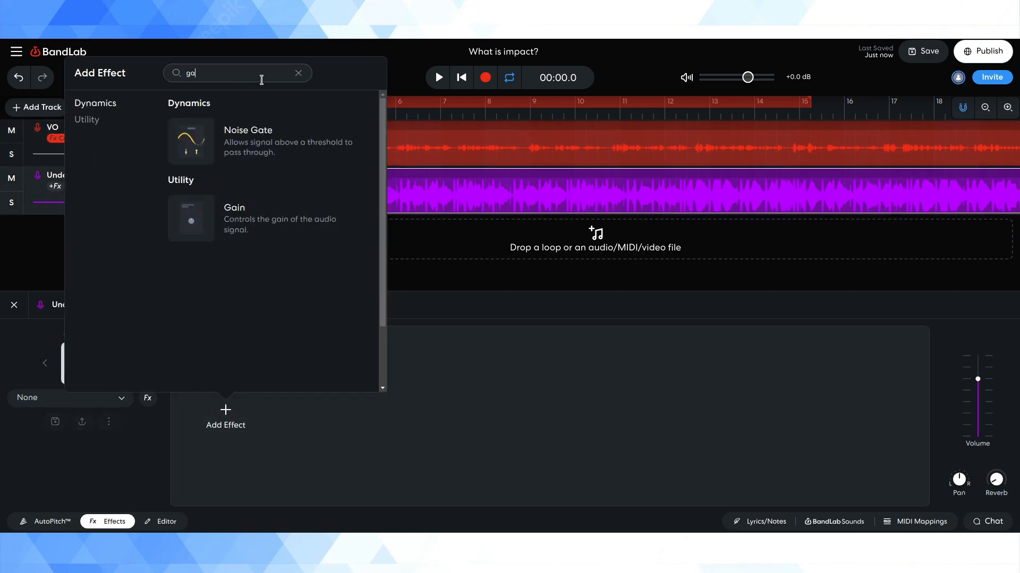
pyautogui.click(253, 226)
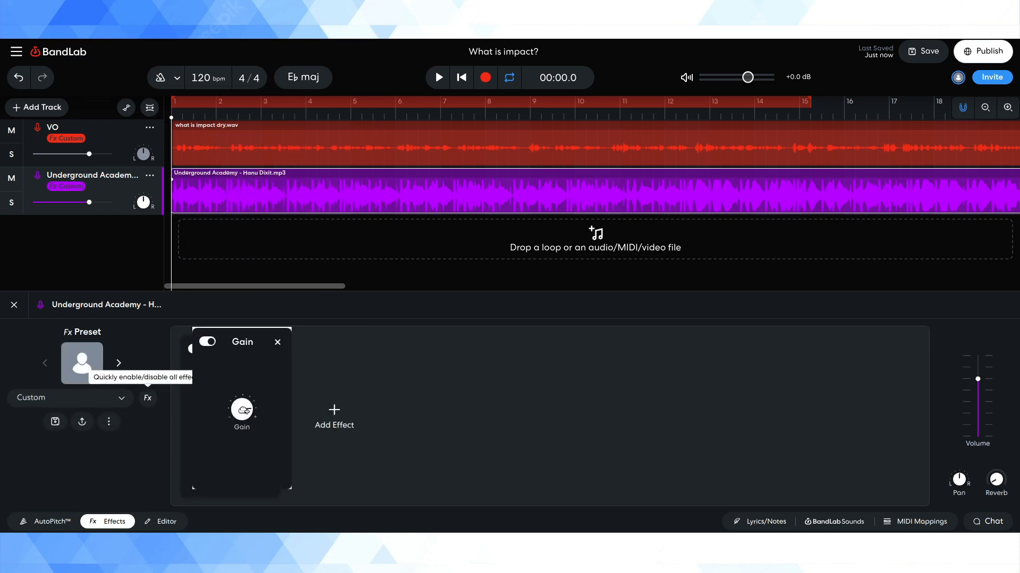
# Step: Turn the music track's Gain down well below its midpoint while playing the mix, so the music sits under the voiceover
pyautogui.moveTo(243, 423); pyautogui.dragTo(211, 400)
pyautogui.moveTo(245, 440); pyautogui.dragTo(254, 475)
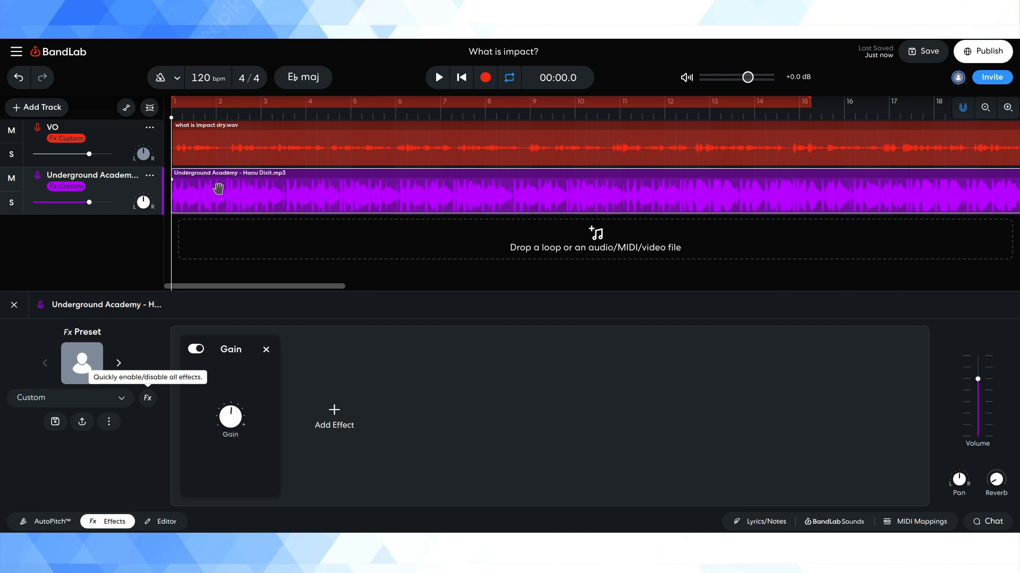
pyautogui.press('space')
pyautogui.moveTo(234, 413)
pyautogui.moveTo(234, 413); pyautogui.dragTo(316, 466)
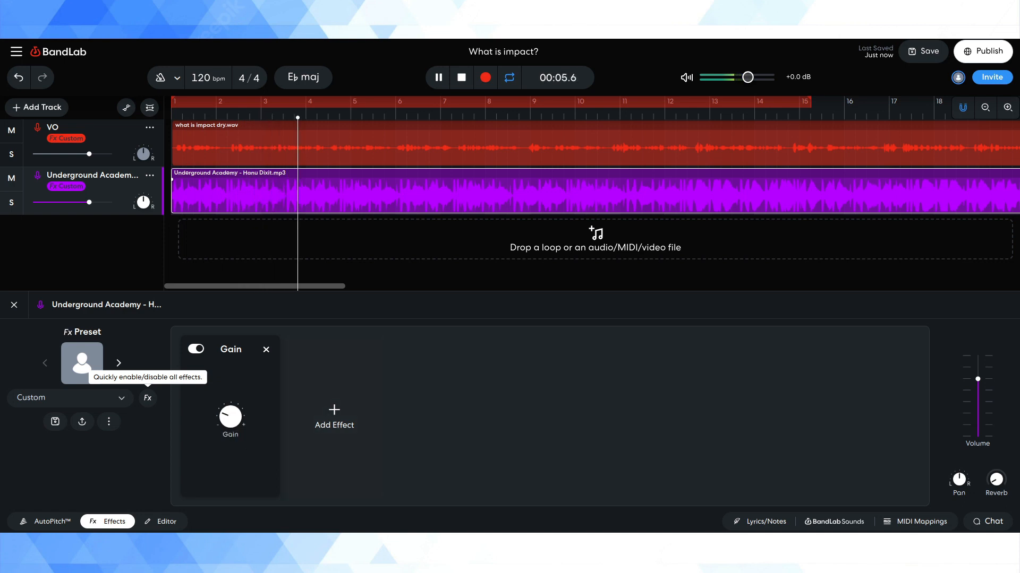
pyautogui.click(437, 78)
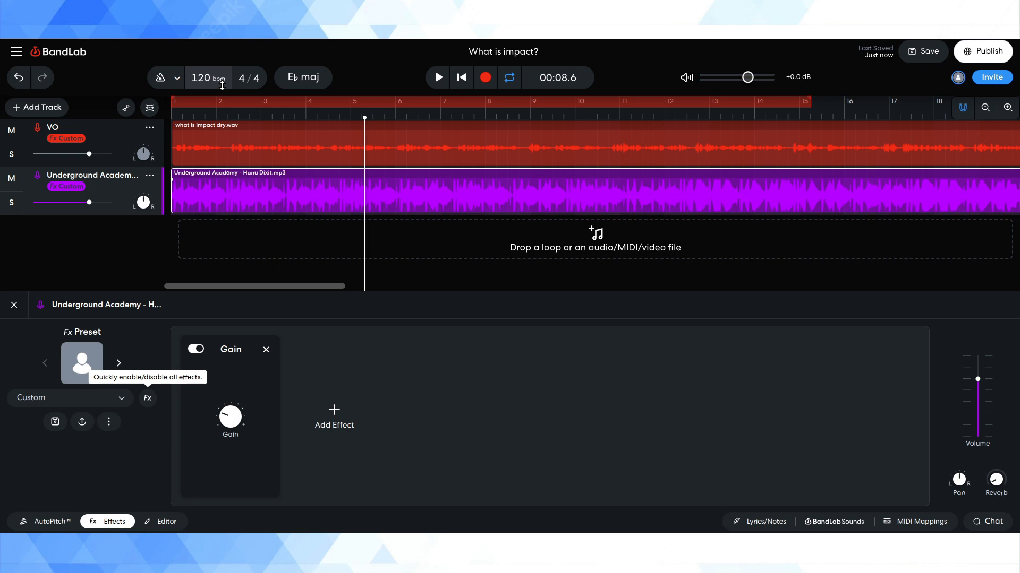
# Step: Play the mix while bypassing and re-enabling the Compander on the VO track to compare the voiceover with and without it
pyautogui.click(284, 144)
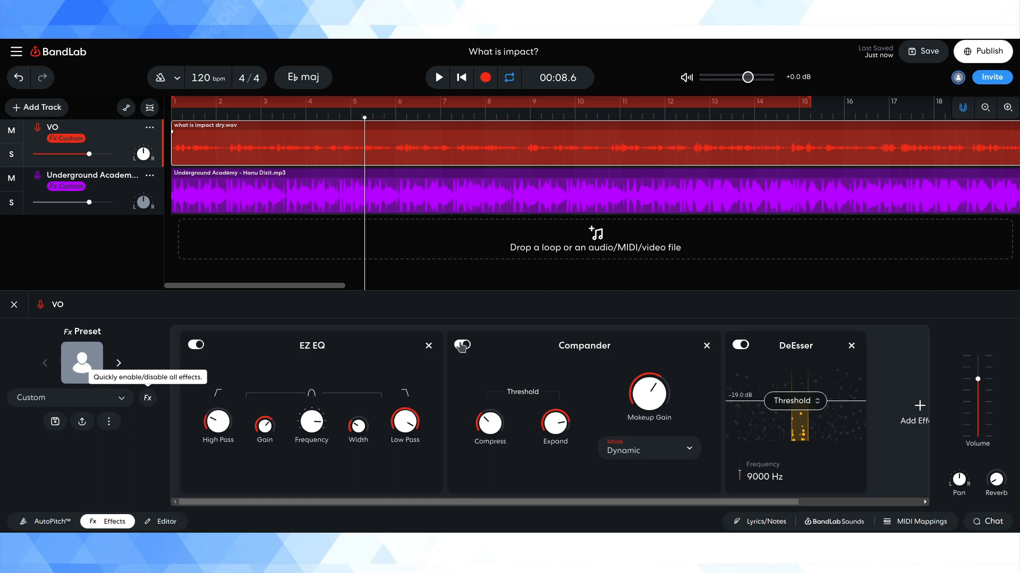
pyautogui.press('space')
pyautogui.click(462, 346)
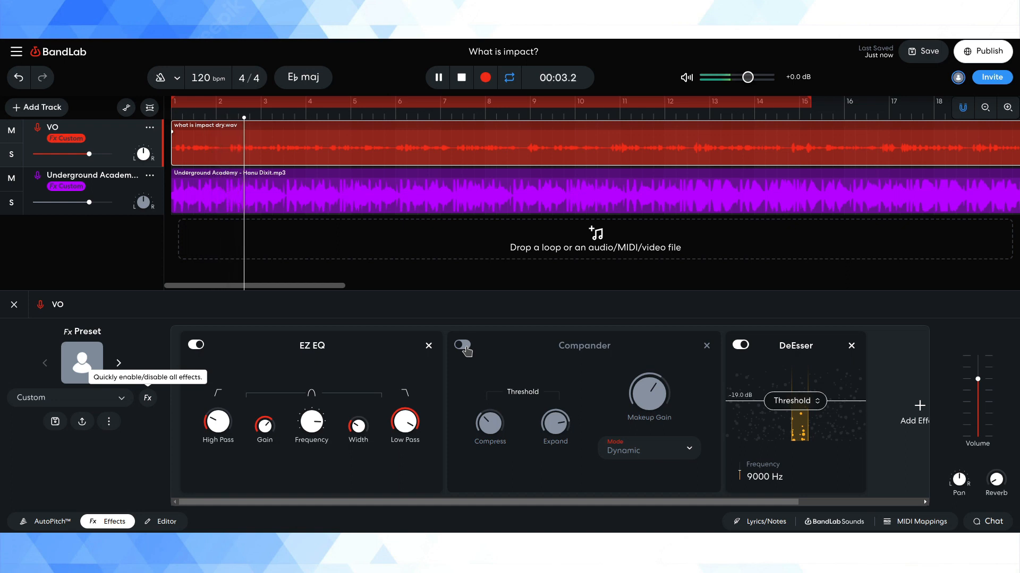
pyautogui.click(463, 346)
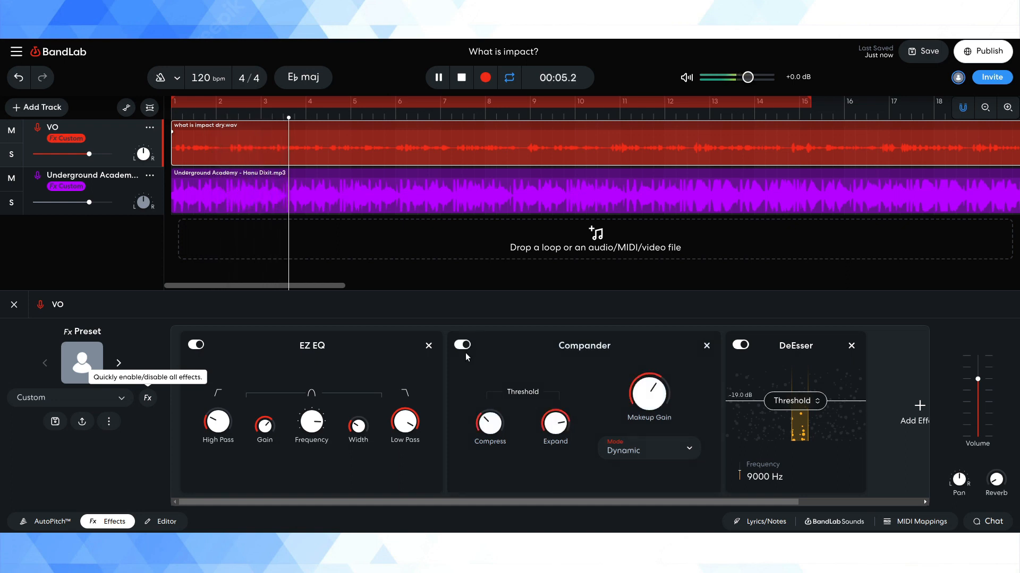
pyautogui.press('space')
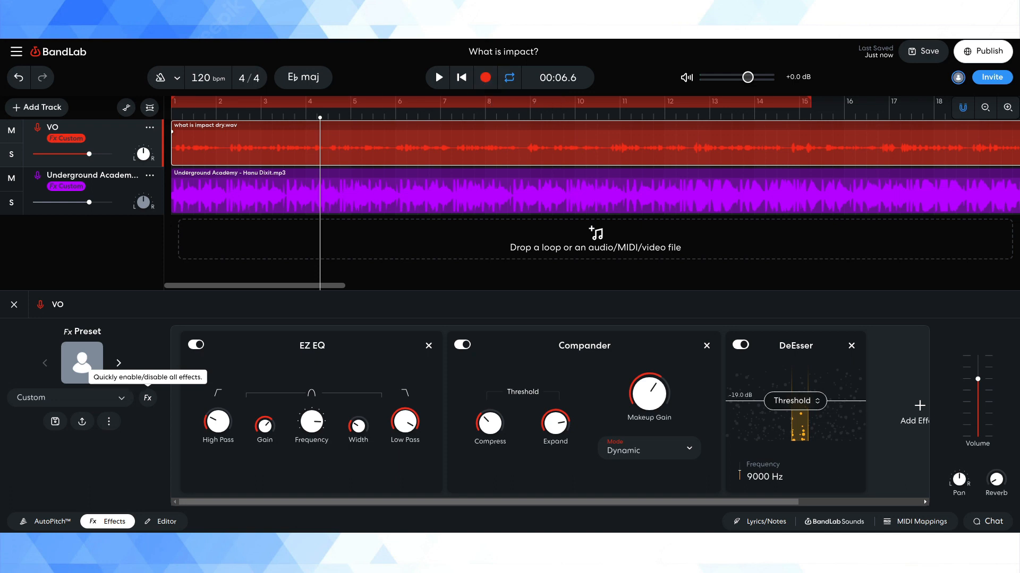
# Step: Save the project and rename the Underground Academy track as "Background music"
pyautogui.click(917, 55)
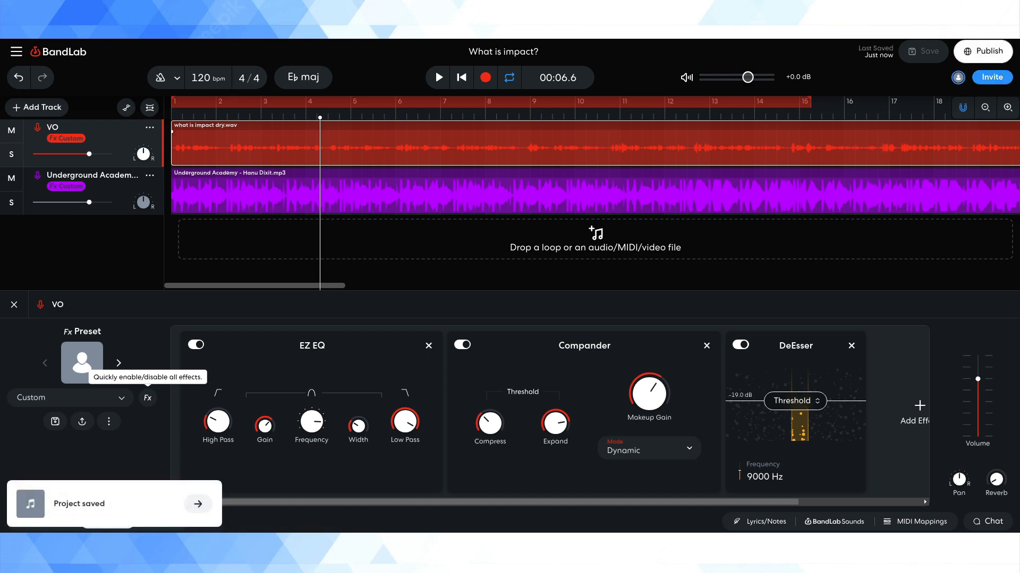
pyautogui.click(114, 178)
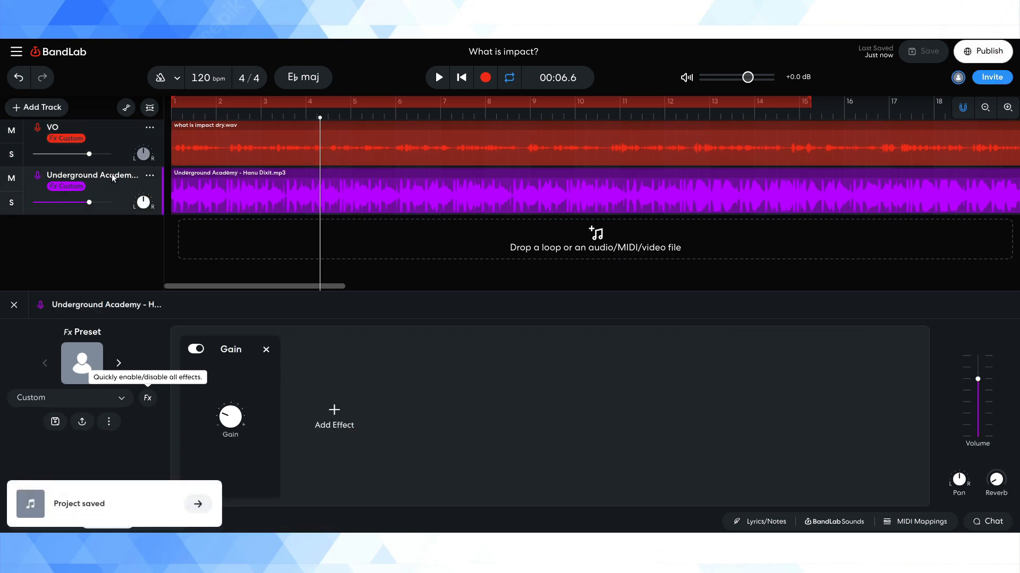
pyautogui.click(149, 174)
pyautogui.click(160, 194)
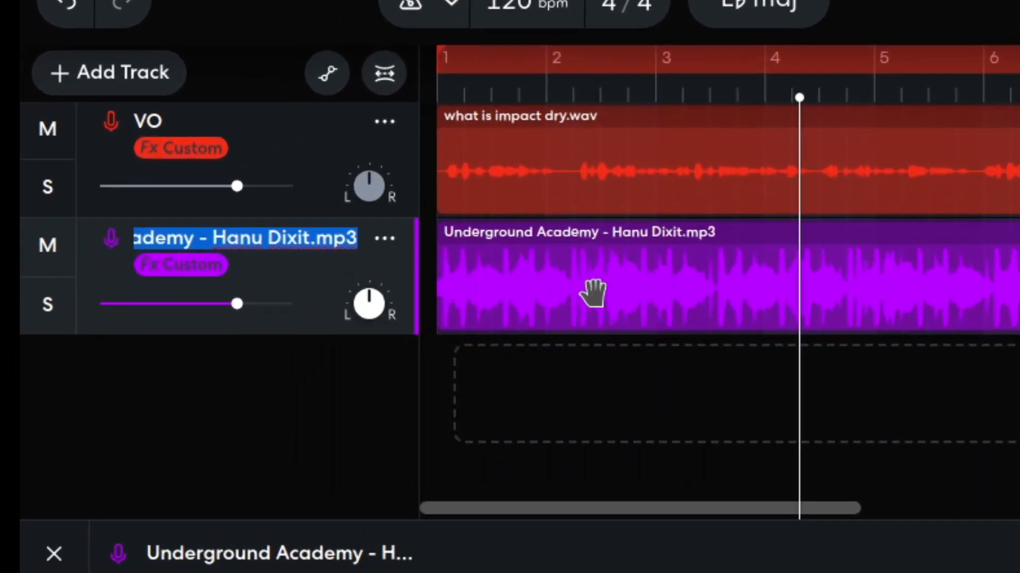
pyautogui.write('Background music')
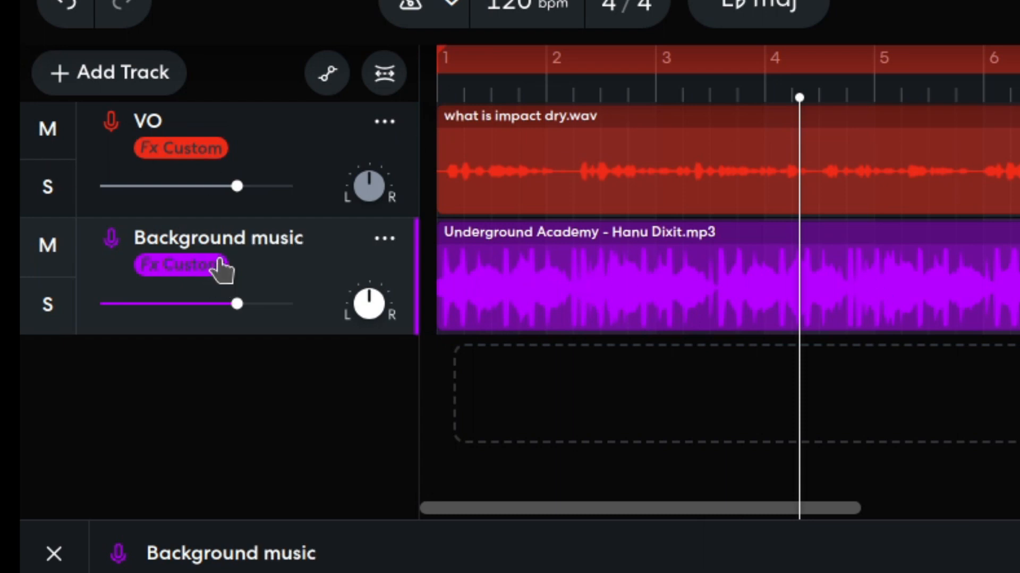
# Step: Download the finished mix as a highest-quality MP3 at 320kbps, 44.1kHz
pyautogui.click(61, 1)
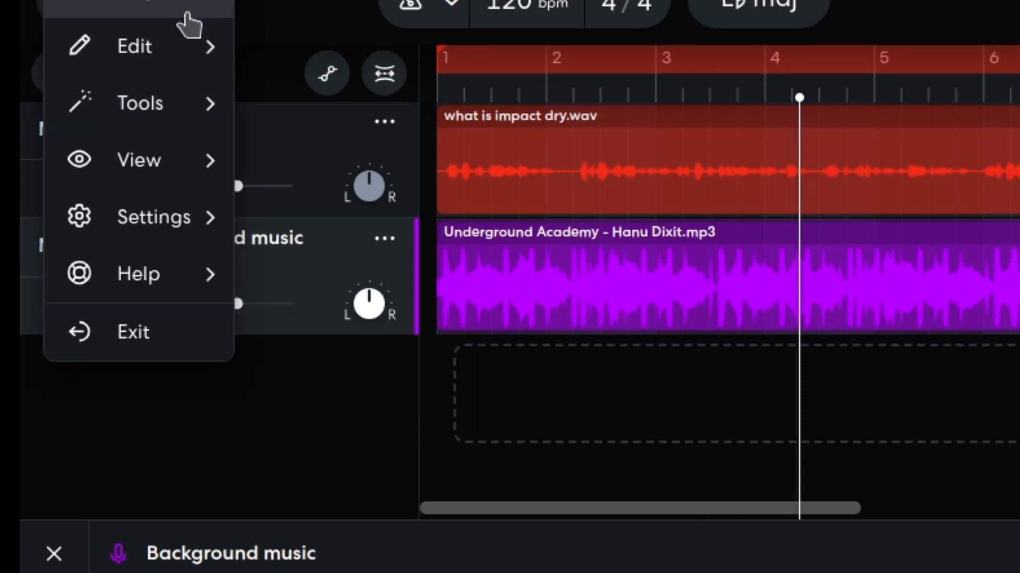
pyautogui.moveTo(209, 32)
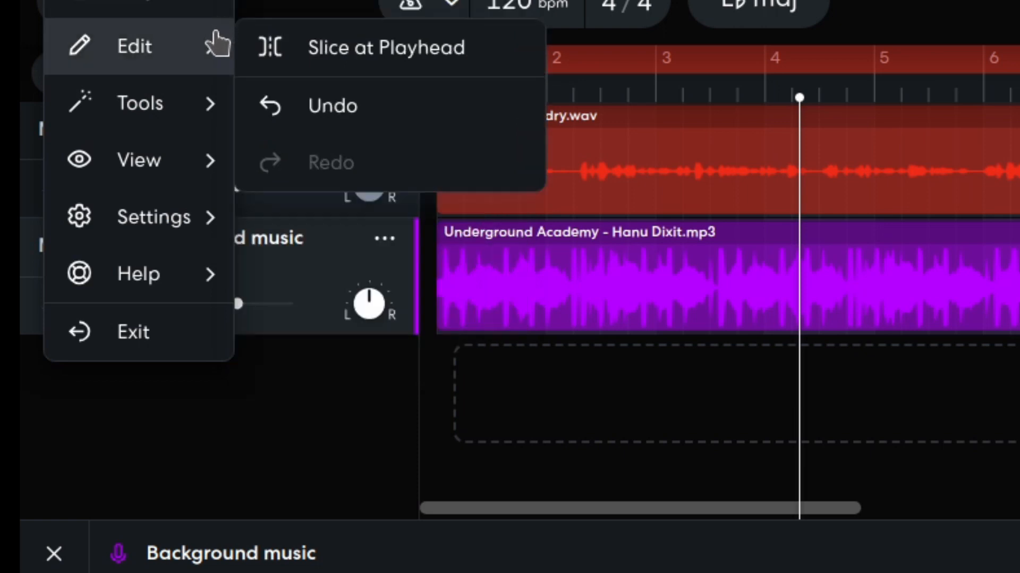
pyautogui.moveTo(196, 16)
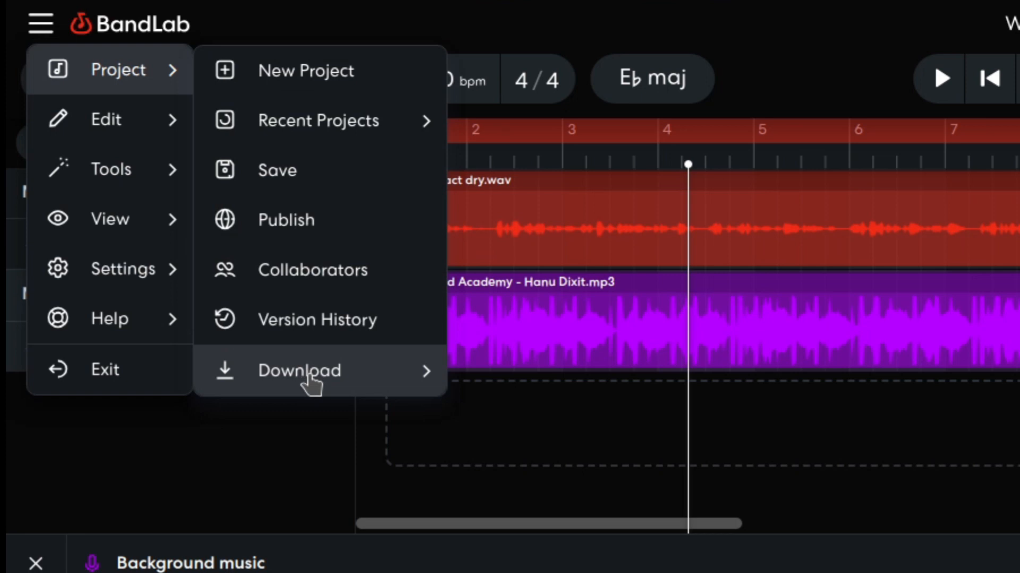
pyautogui.moveTo(313, 382)
pyautogui.click(568, 419)
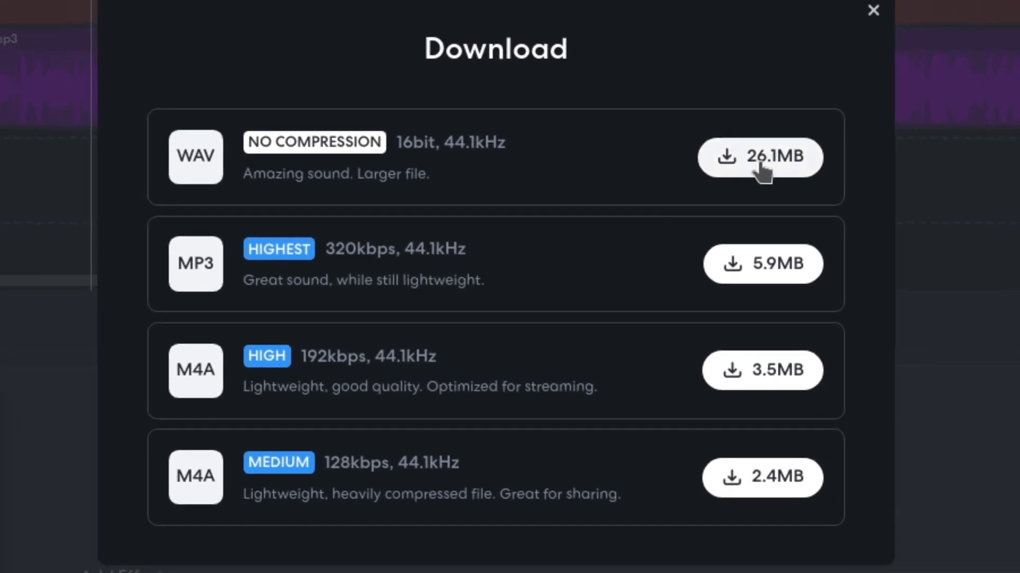
pyautogui.click(769, 274)
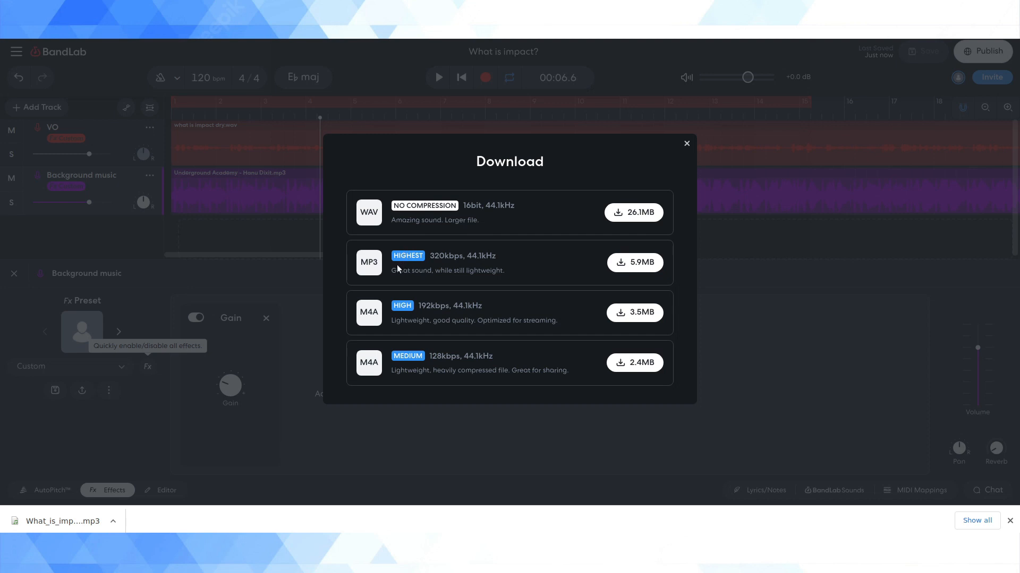
# Step: Open the downloaded MP3 to check it, dismiss the download options and play part of the mix in the project
pyautogui.click(66, 524)
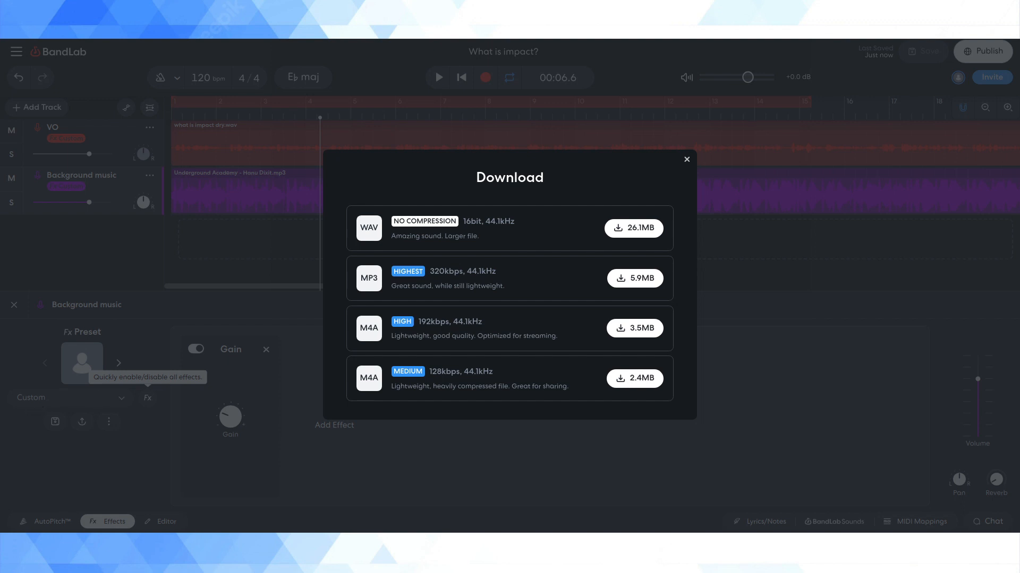
pyautogui.click(686, 159)
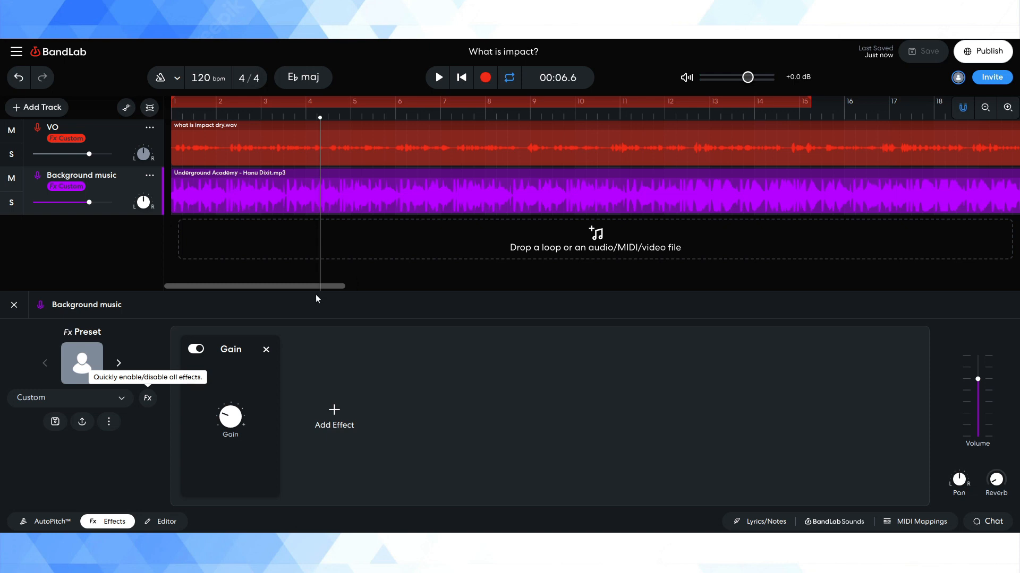
pyautogui.press('space')
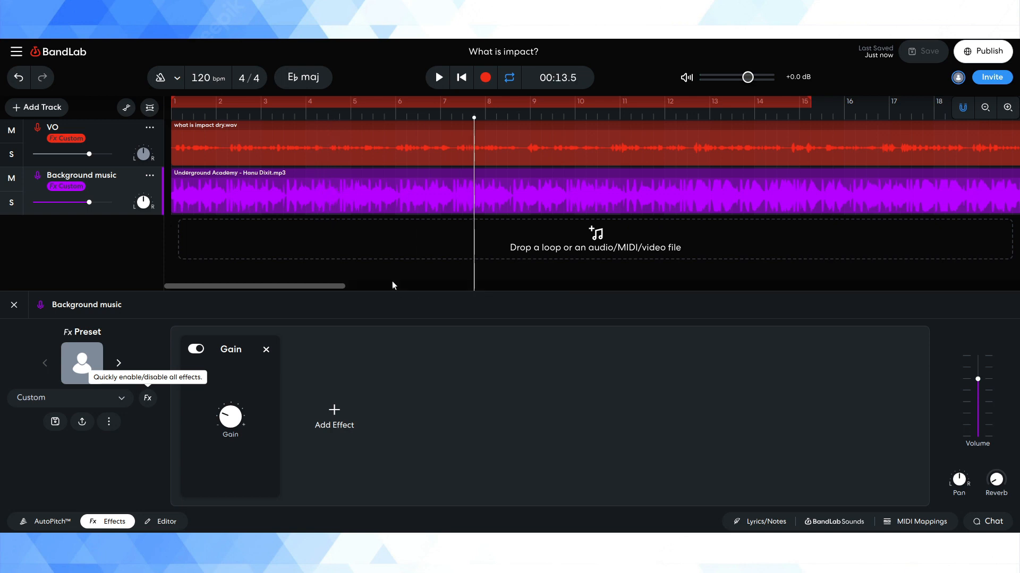
pyautogui.moveTo(325, 286); pyautogui.dragTo(84, 258)
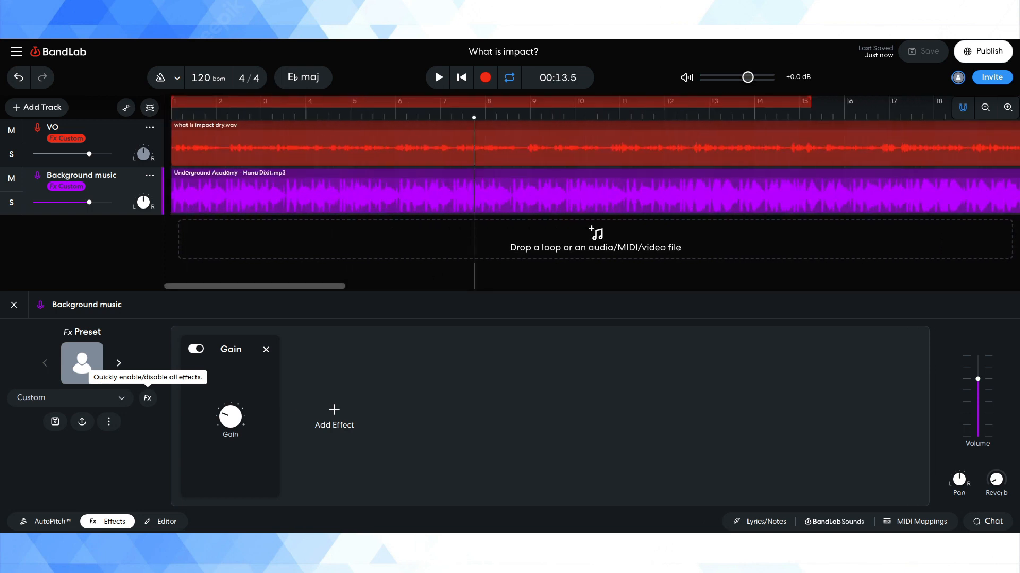